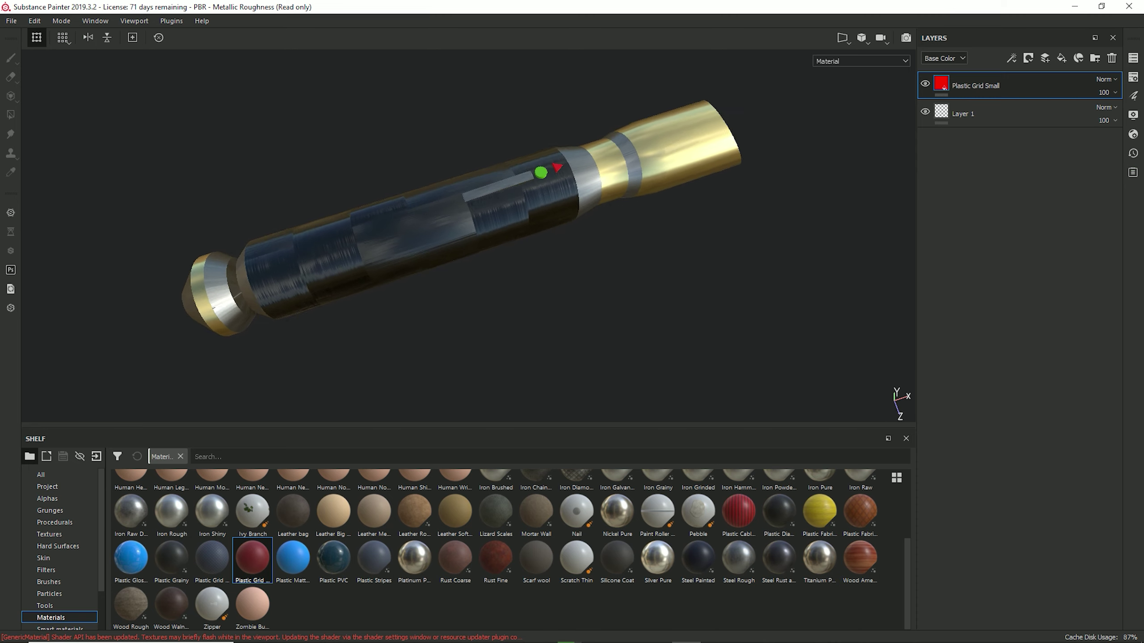
- Switch to Iray rendering with the whole lightsaber hilt framed diagonally
left_click_drag(468, 252, 455, 217, "alt")
scroll(468, 235, "up", 3)
middle_click_drag(414, 270, 480, 248, "alt")
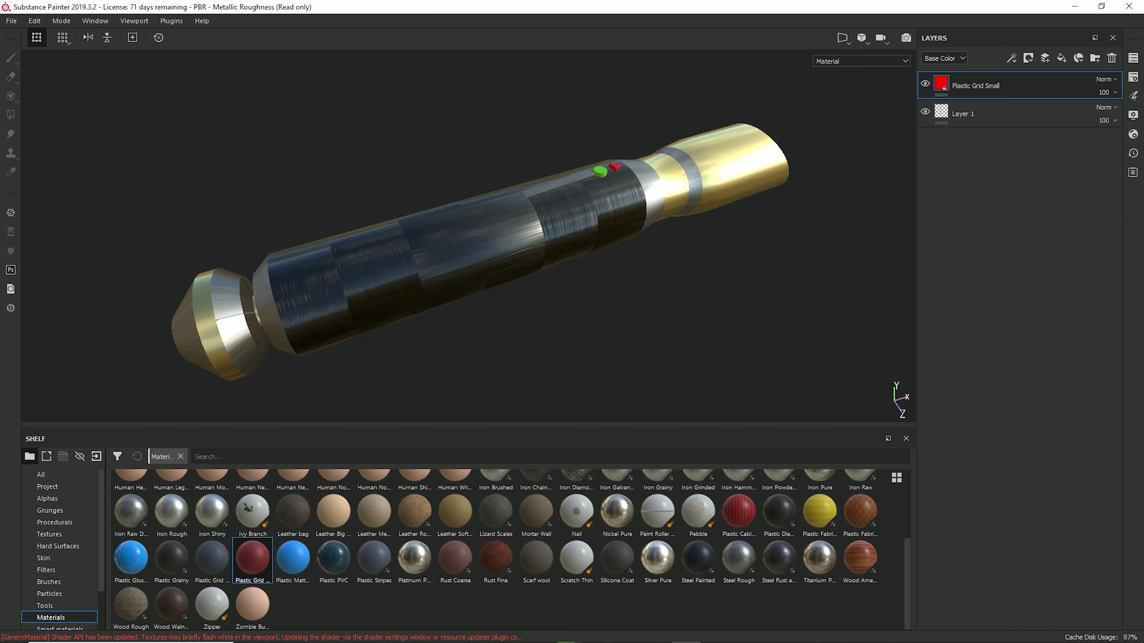
left_click_drag(468, 244, 463, 254, "alt")
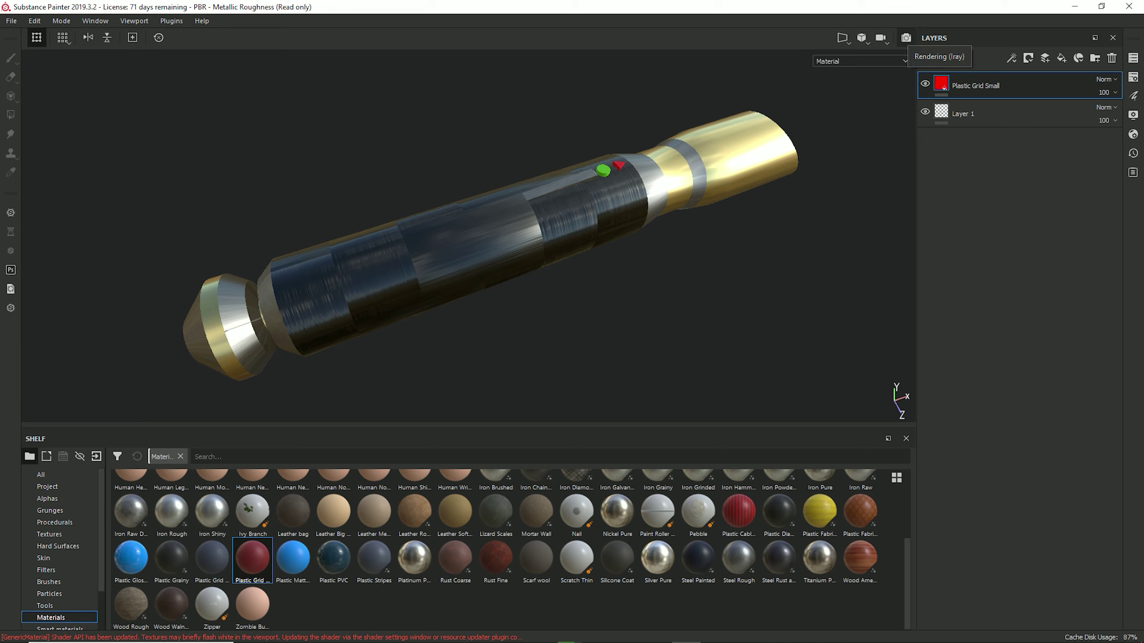
left_click(906, 38)
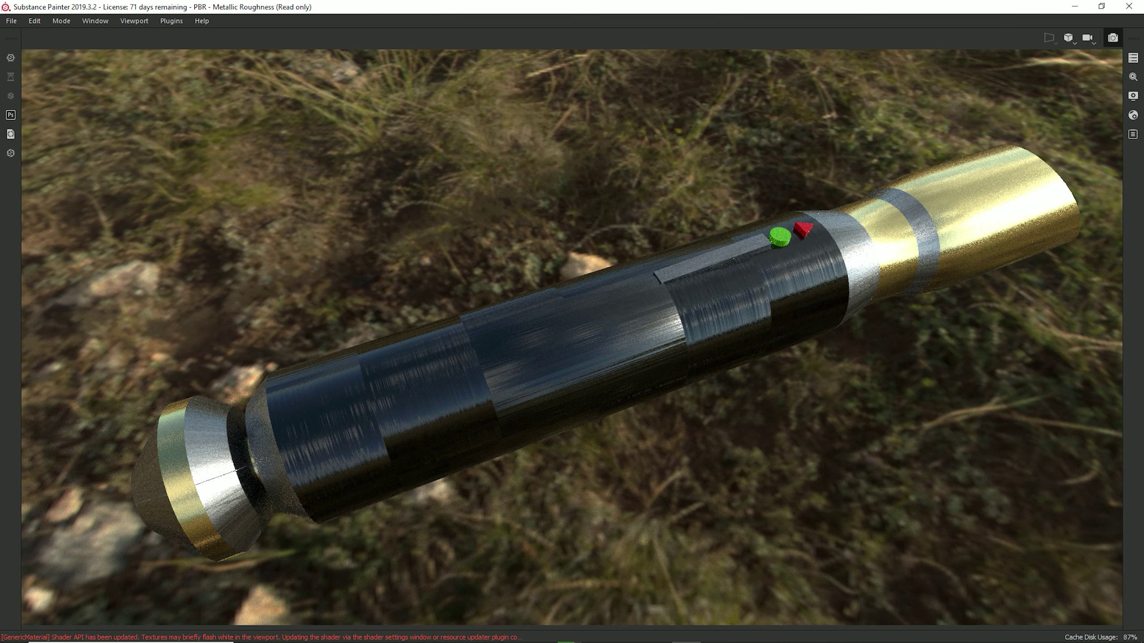
scroll(572, 337, "up", 4)
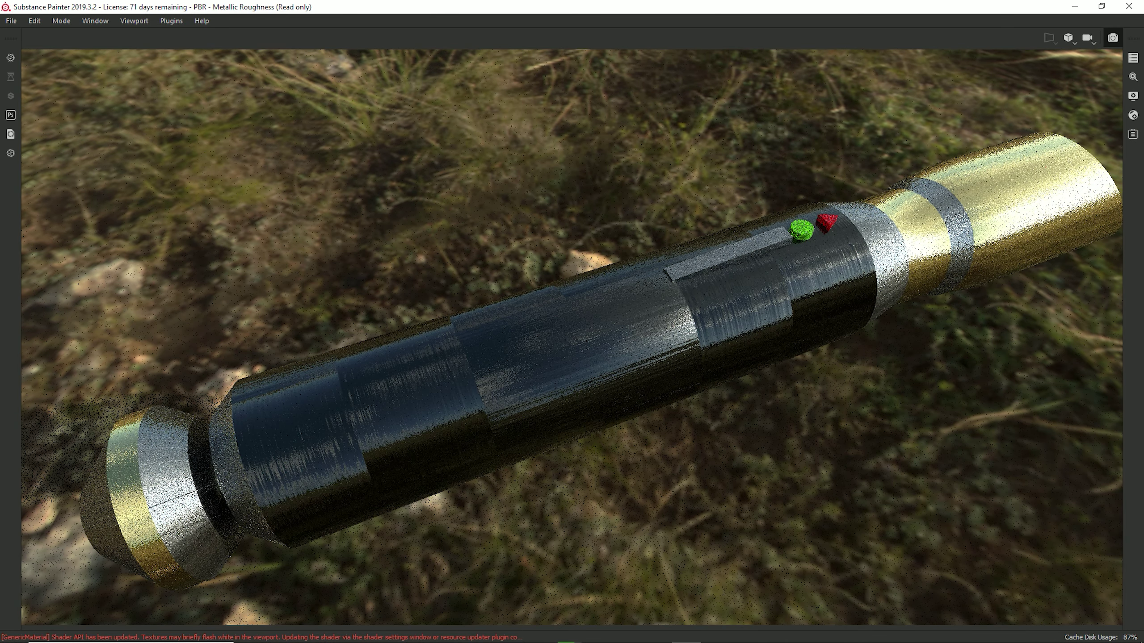
scroll(572, 337, "down", 3)
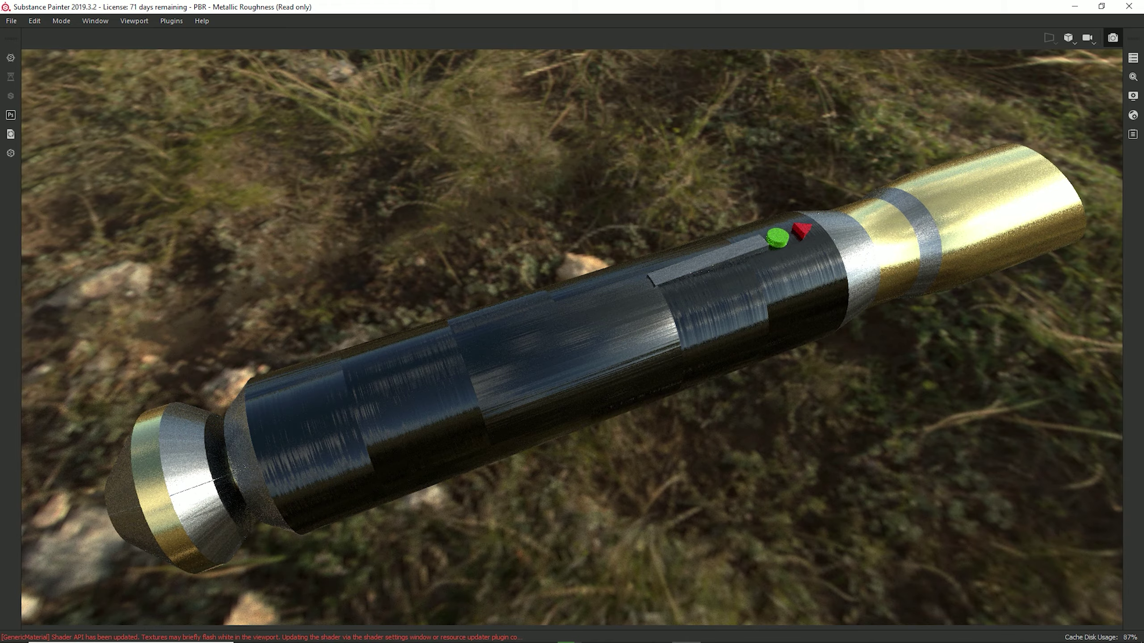
mouse_move(572, 337)
left_mouse_down("alt")
mouse_move(572, 252)
mouse_move(563, 320)
mouse_move(581, 331)
mouse_move(587, 306)
mouse_move(576, 331)
left_mouse_up("alt")
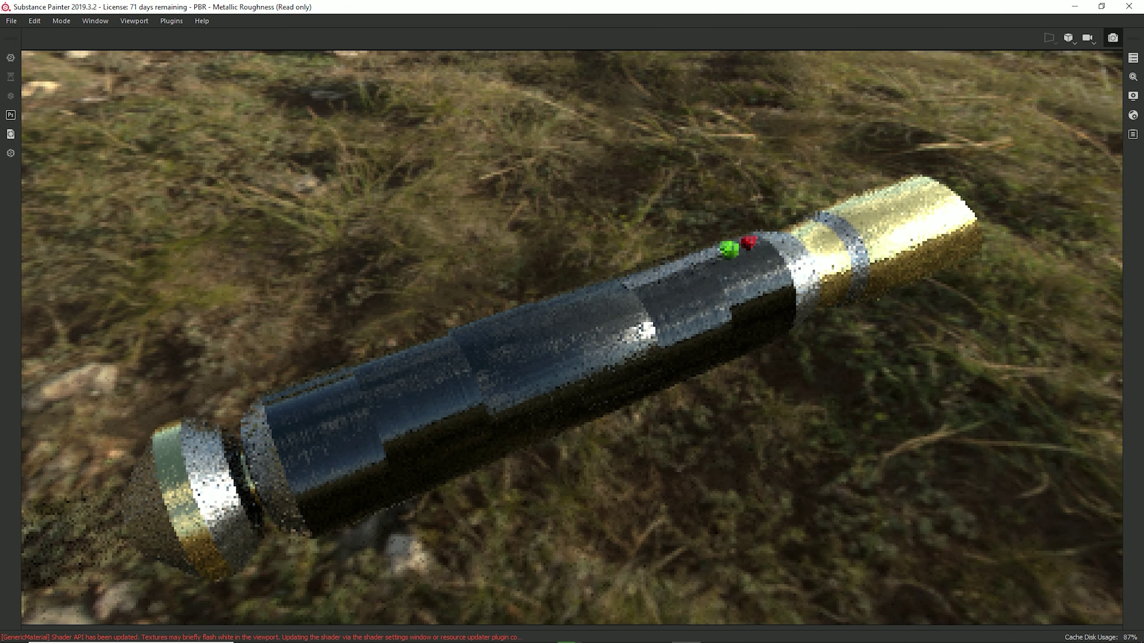
middle_click_drag(577, 332, 556, 305, "alt")
left_click_drag(556, 305, 561, 328, "alt")
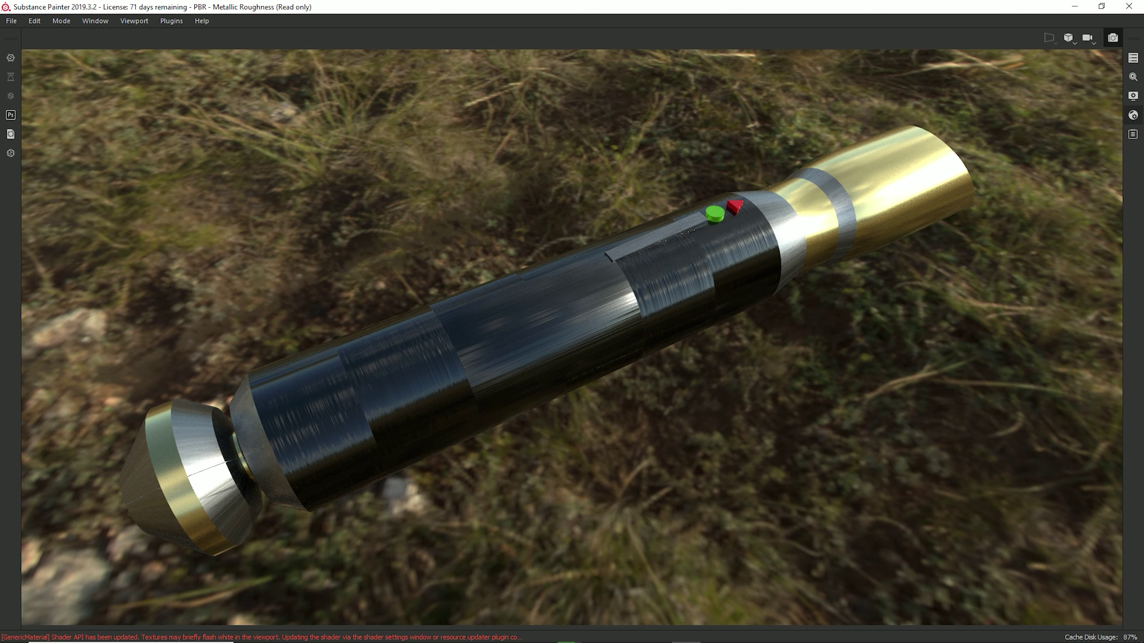
- Set the main shader's Emissive Intensity to 1.92
left_click(1133, 96)
scroll(1014, 270, "up", 6)
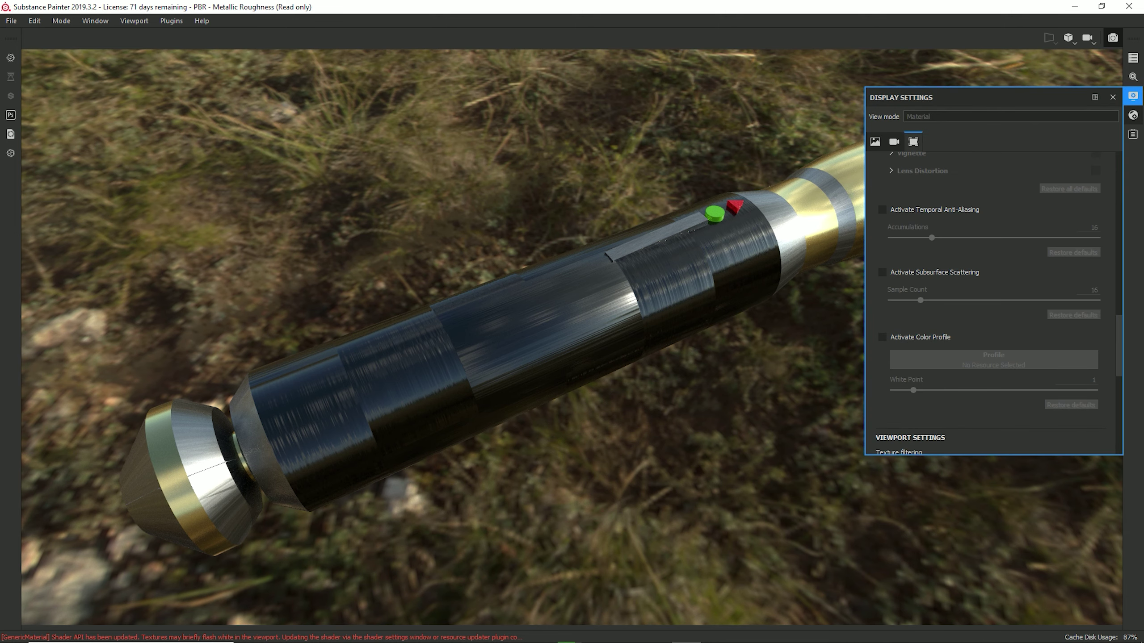
left_click(1133, 116)
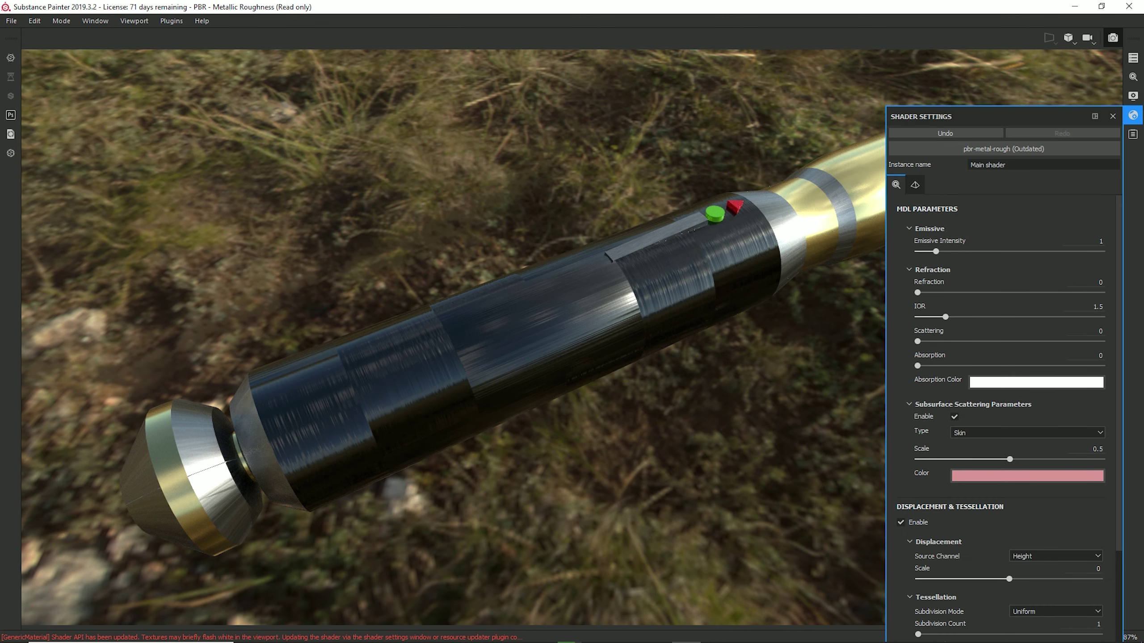
mouse_move(935, 251)
left_mouse_down()
mouse_move(1011, 251)
mouse_move(955, 251)
left_mouse_up()
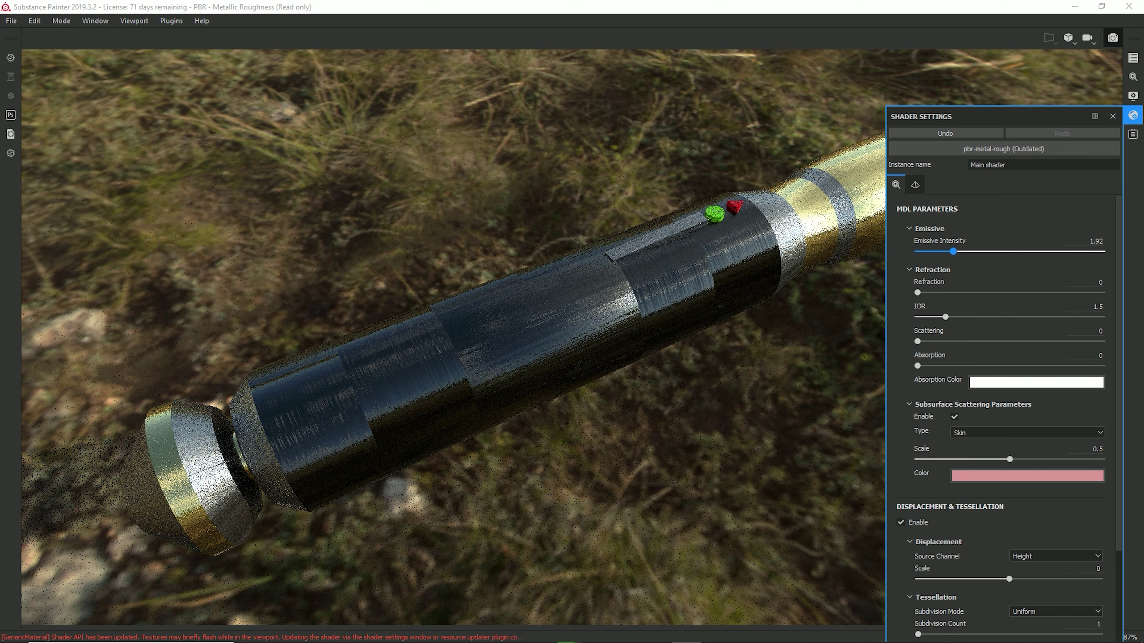
- Replace the environment map in the display settings with Studio 02
left_click(1133, 96)
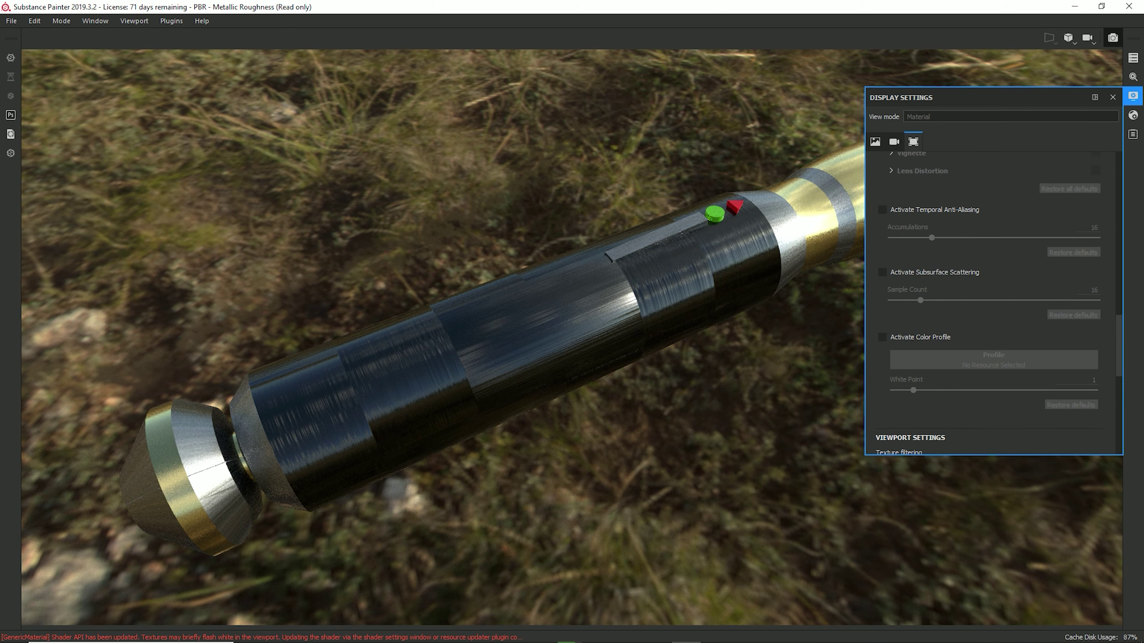
left_click_drag(585, 360, 604, 331, "alt")
left_click(874, 142)
scroll(991, 302, "up", 5)
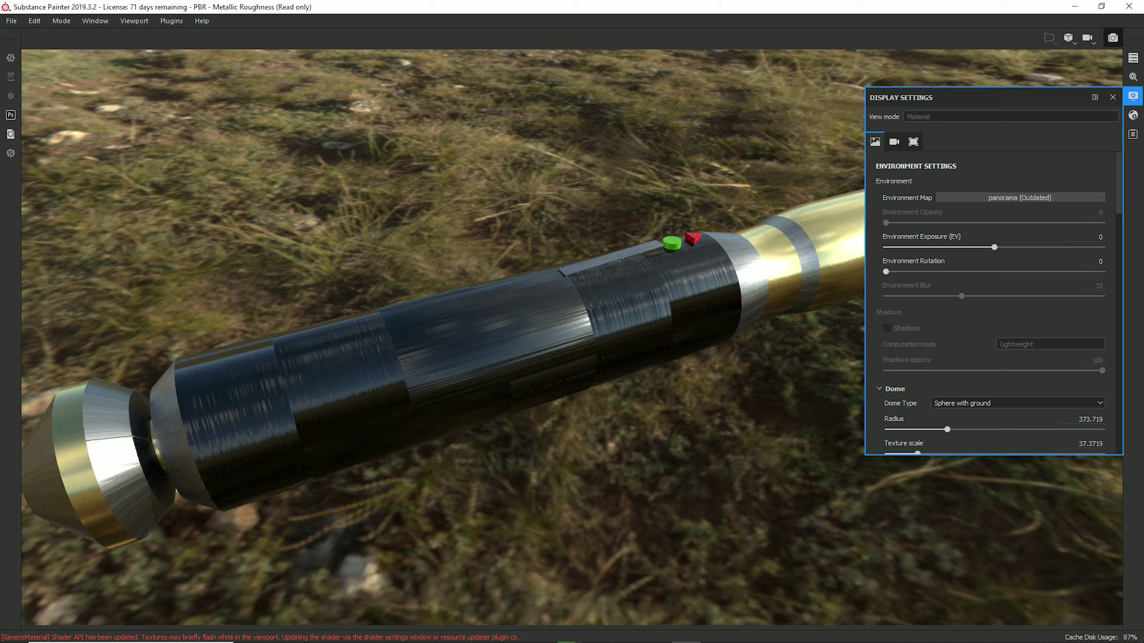
scroll(572, 338, "up", 2)
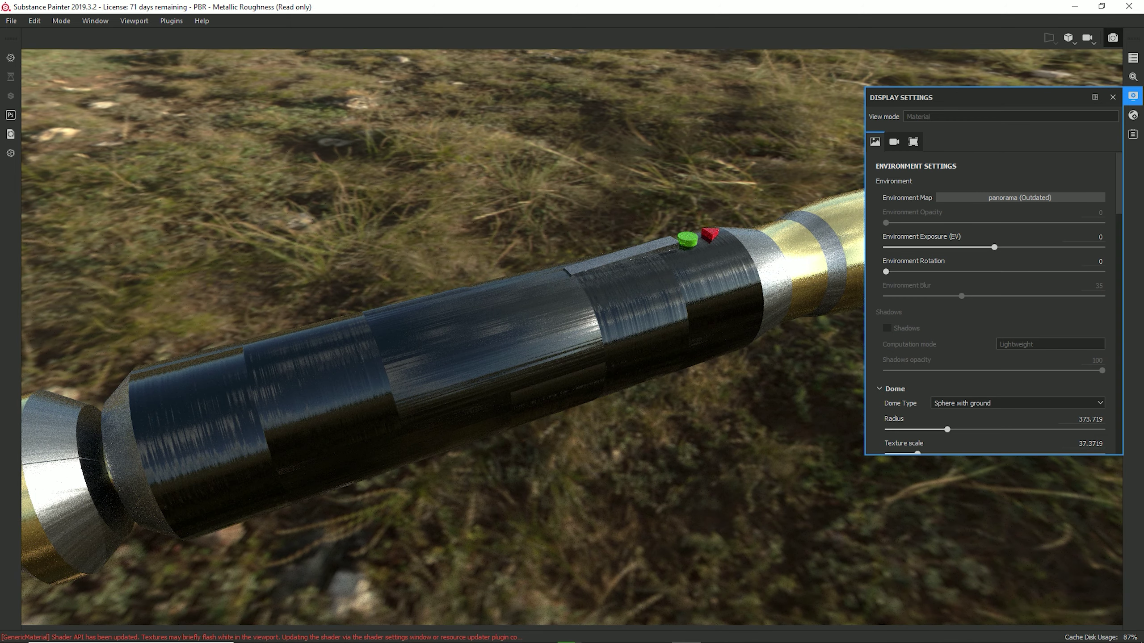
middle_click_drag(572, 338, 631, 338, "alt")
scroll(572, 338, "down", 1)
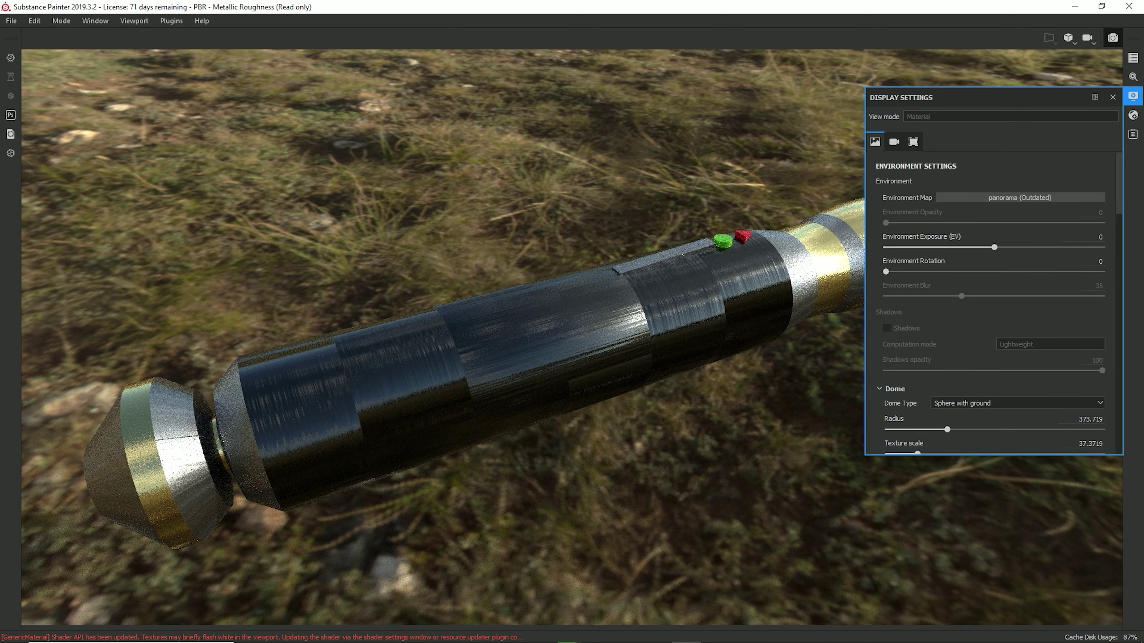
scroll(572, 338, "down", 1)
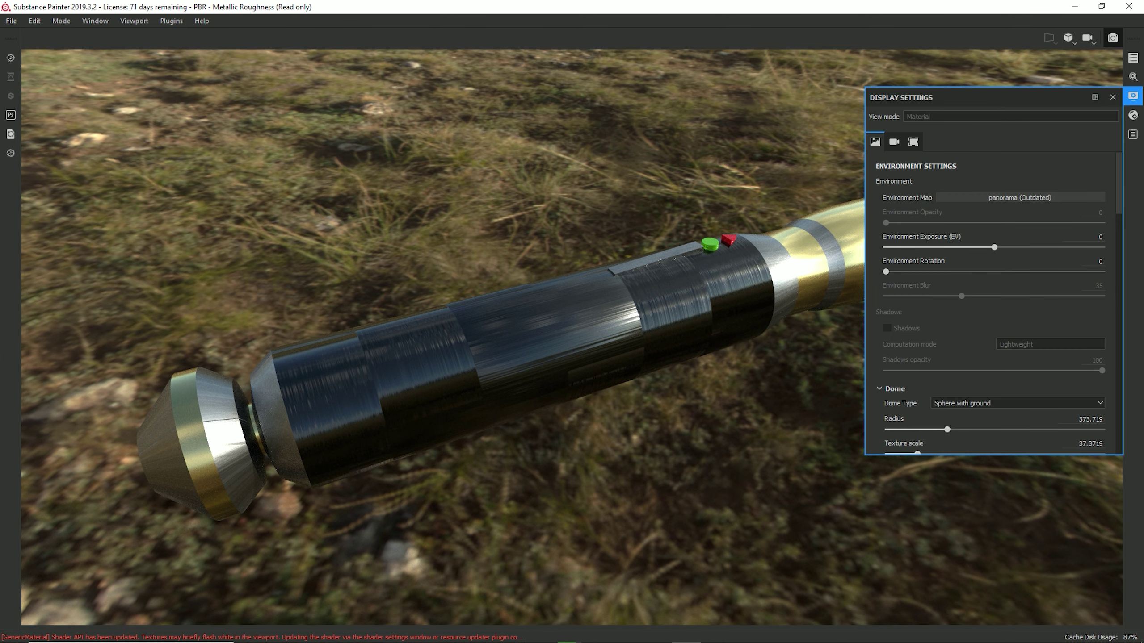
left_click(1019, 198)
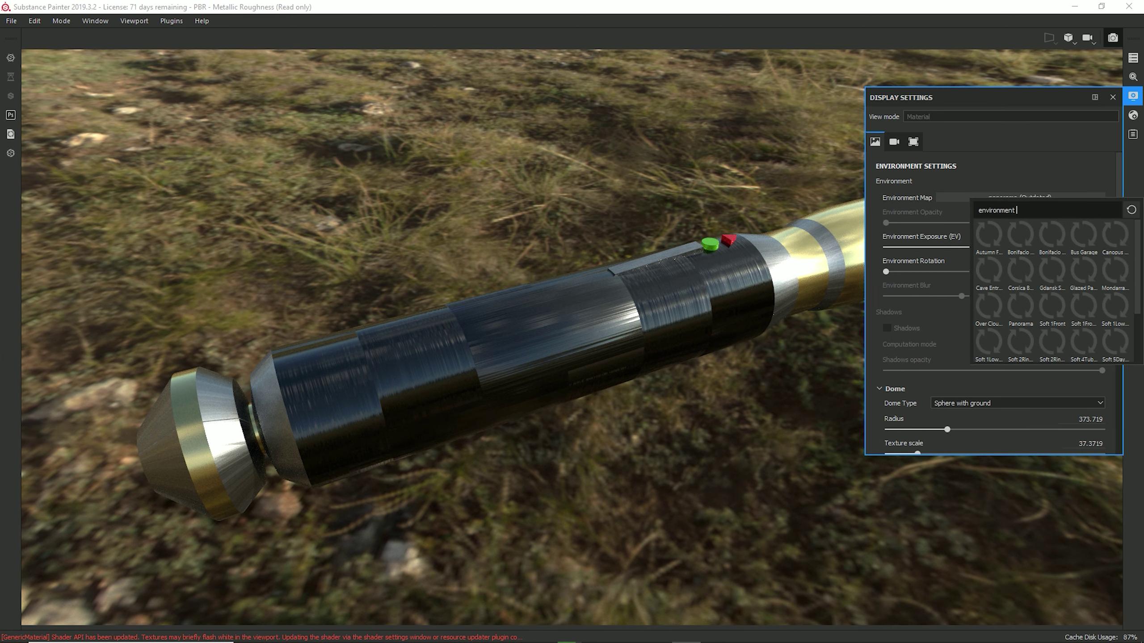
scroll(1051, 293, "down", 2)
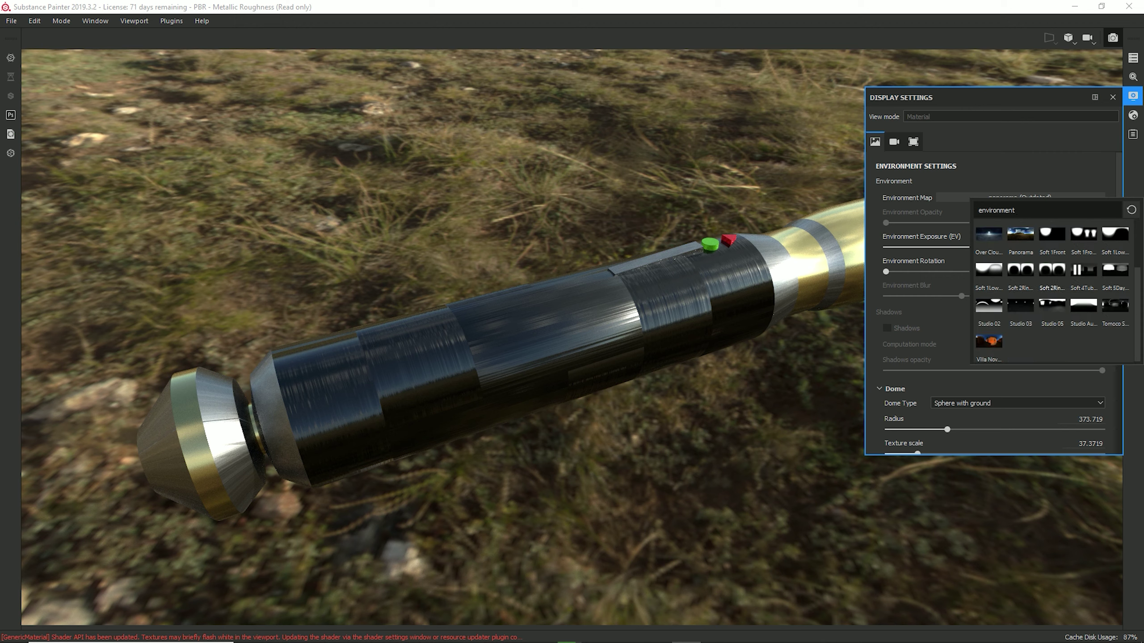
scroll(1051, 288, "up", 2)
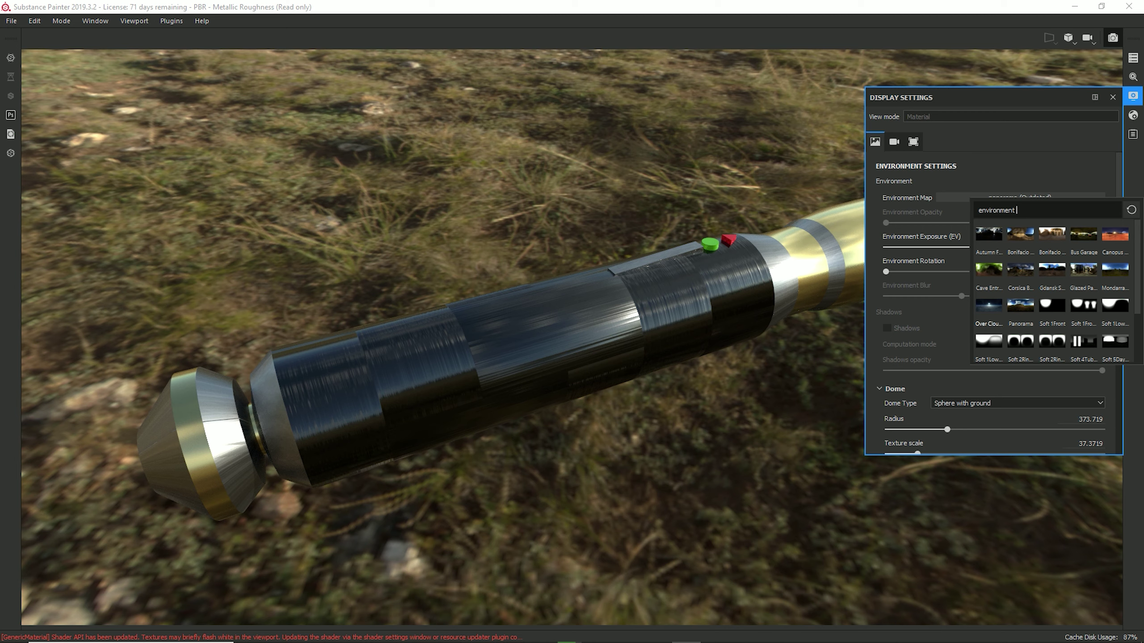
scroll(988, 311, "down", 3)
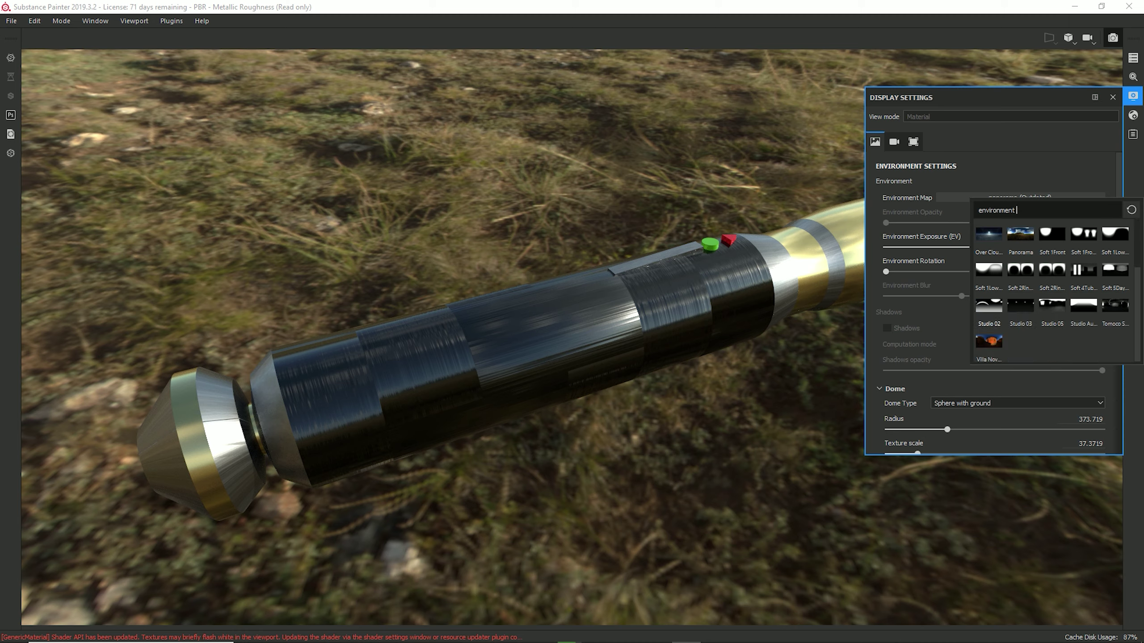
left_click(988, 307)
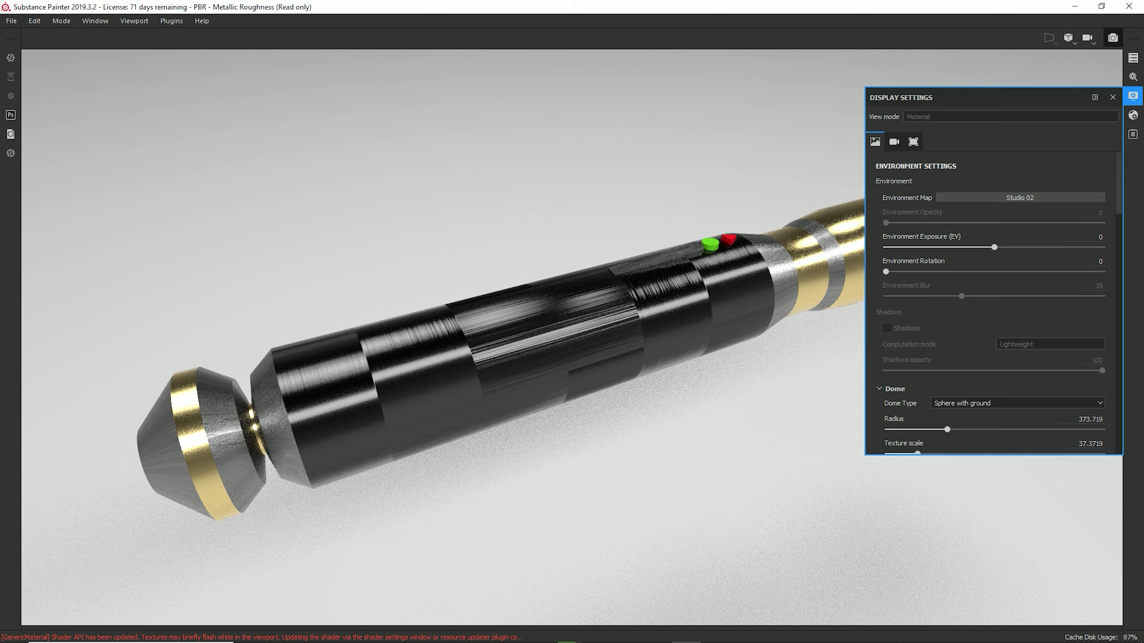
- Examine the hilt under the studio lighting and review the dome, ground and camera settings
scroll(711, 246, "down", 1)
scroll(712, 245, "up", 1)
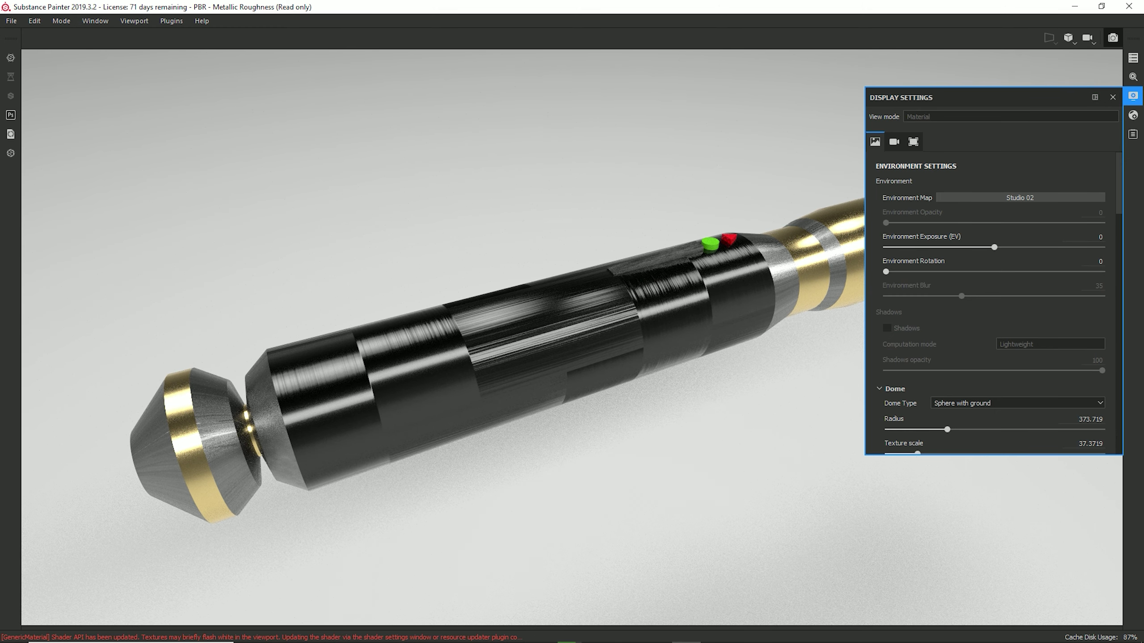
left_click_drag(572, 325, 573, 336, "alt")
middle_click_drag(573, 336, 527, 356, "alt")
left_click_drag(527, 356, 544, 359, "alt")
middle_click_drag(544, 359, 560, 364, "alt")
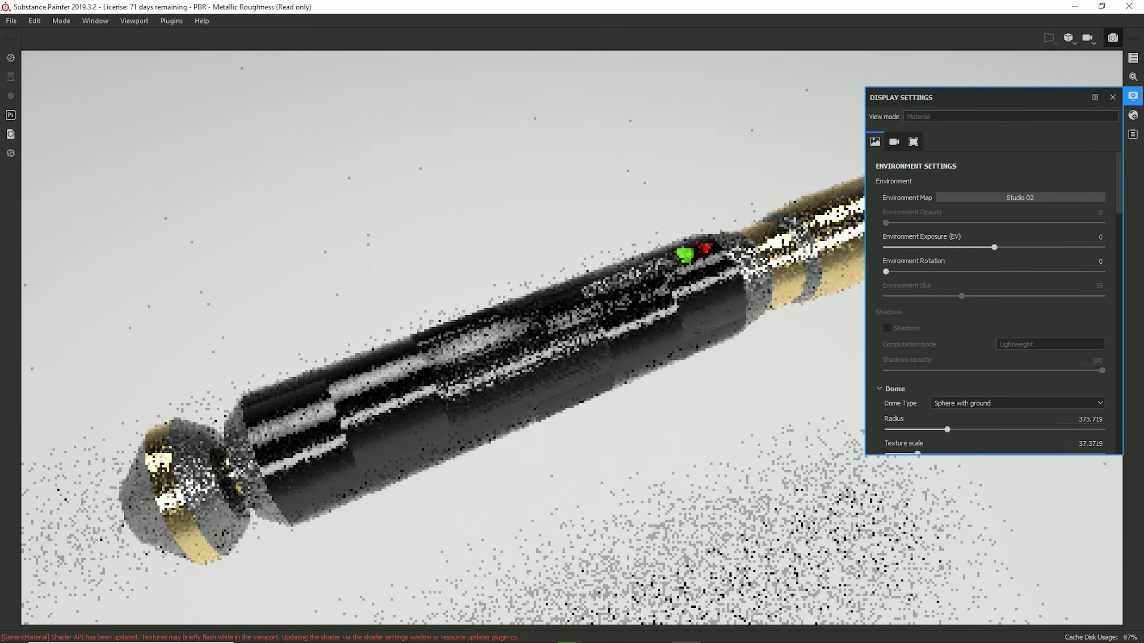
scroll(991, 382, "down", 3)
scroll(990, 316, "down", 1)
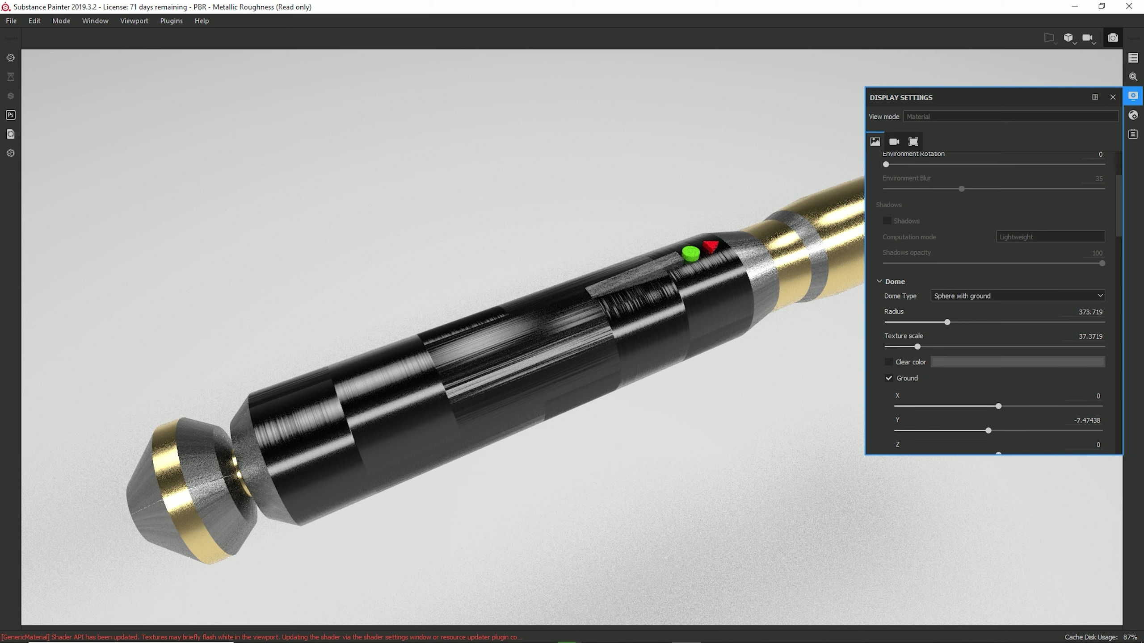
scroll(946, 329, "down", 2)
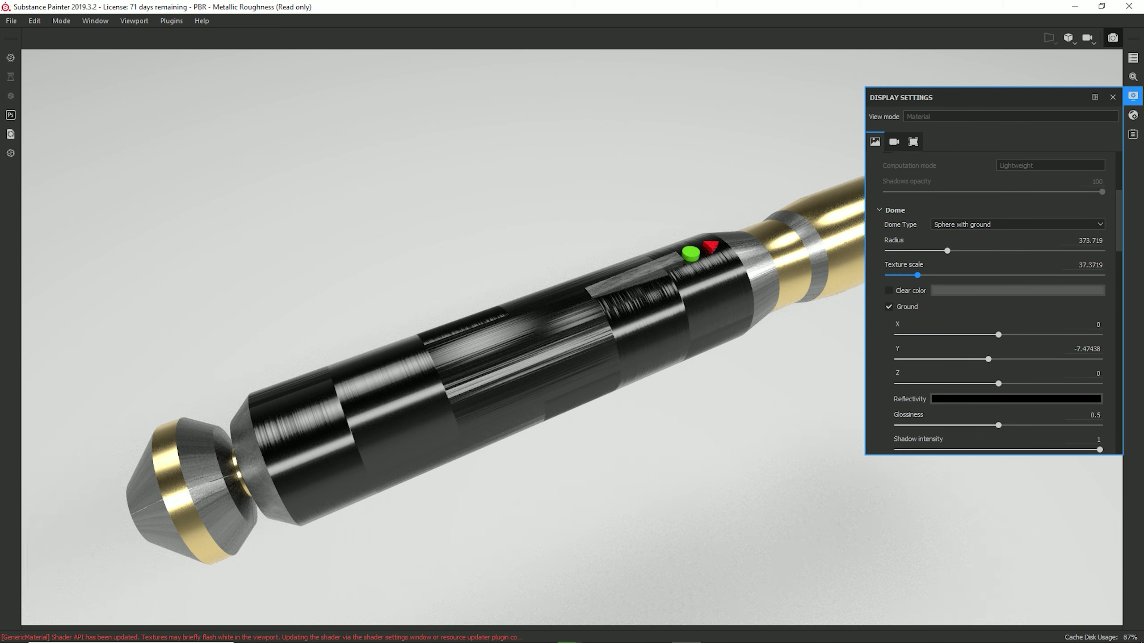
scroll(946, 270, "down", 4)
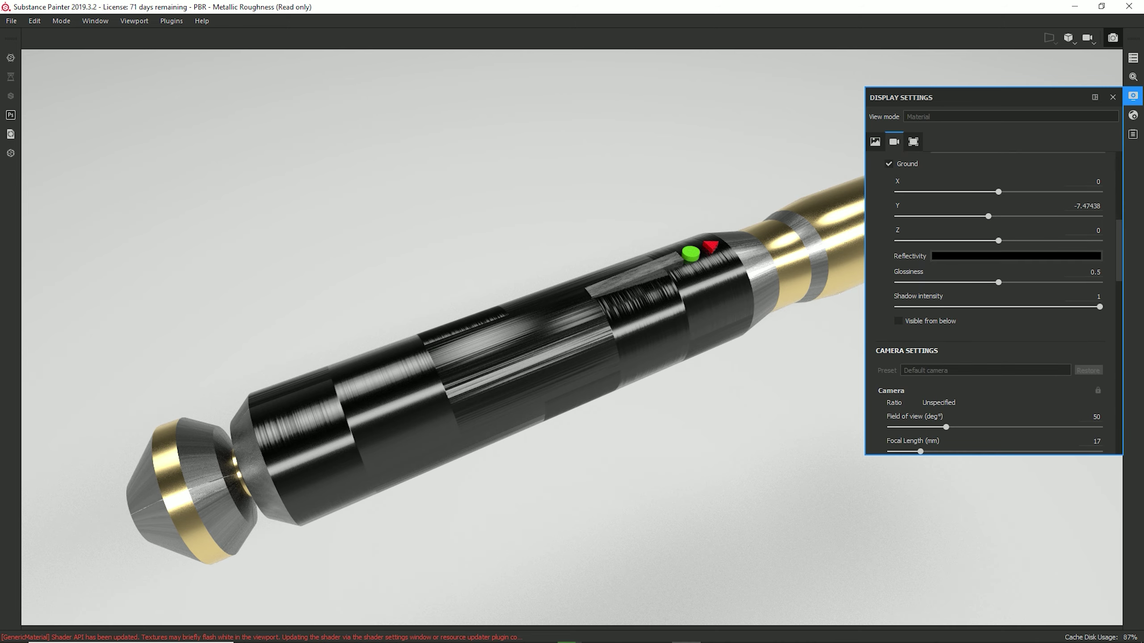
scroll(946, 270, "down", 1)
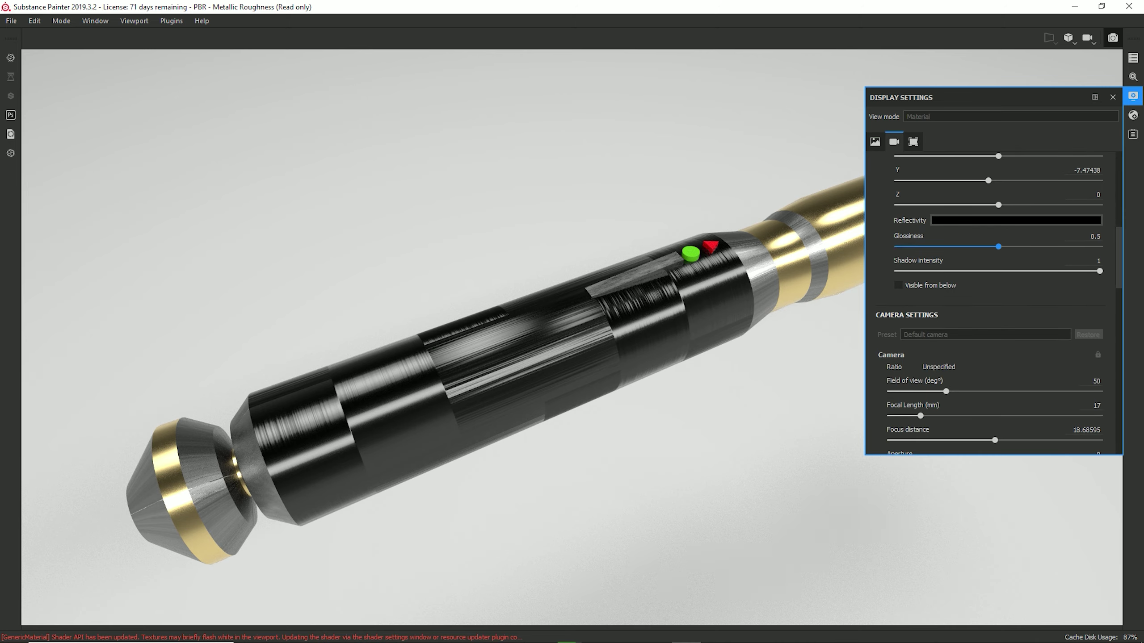
scroll(991, 270, "down", 2)
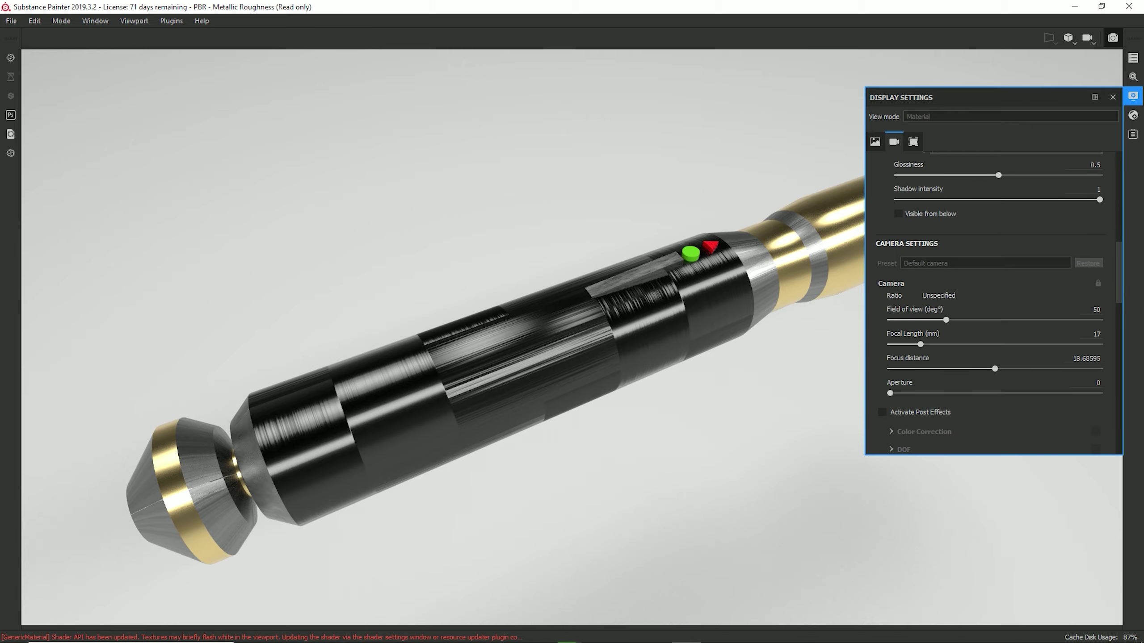
left_click_drag(562, 352, 509, 335, "alt")
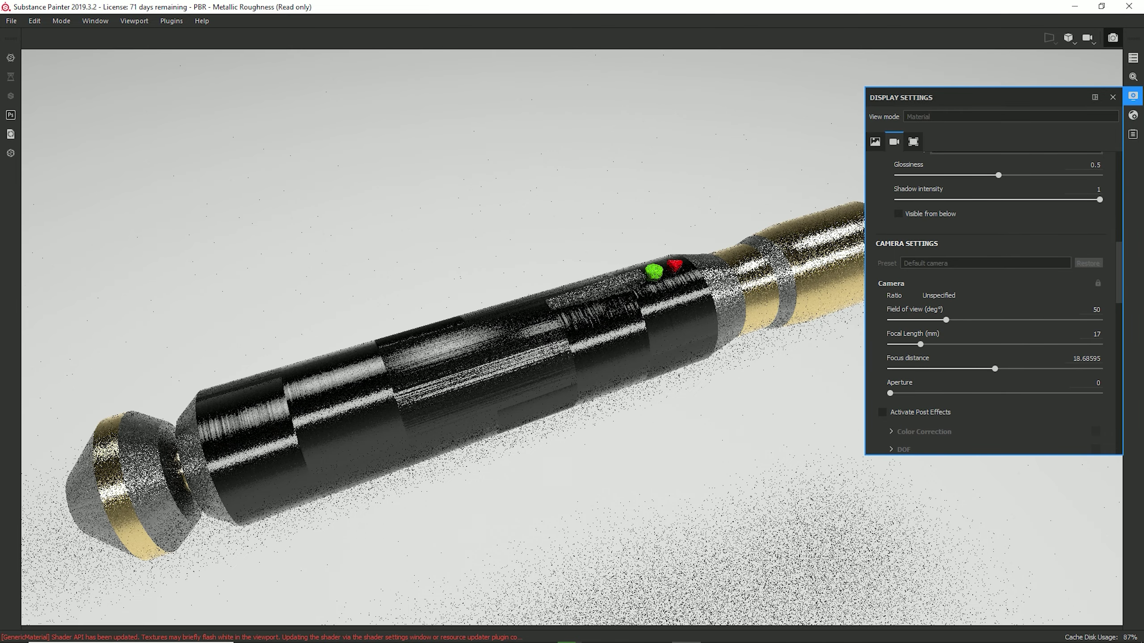
scroll(572, 337, "up", 1)
scroll(572, 338, "down", 1)
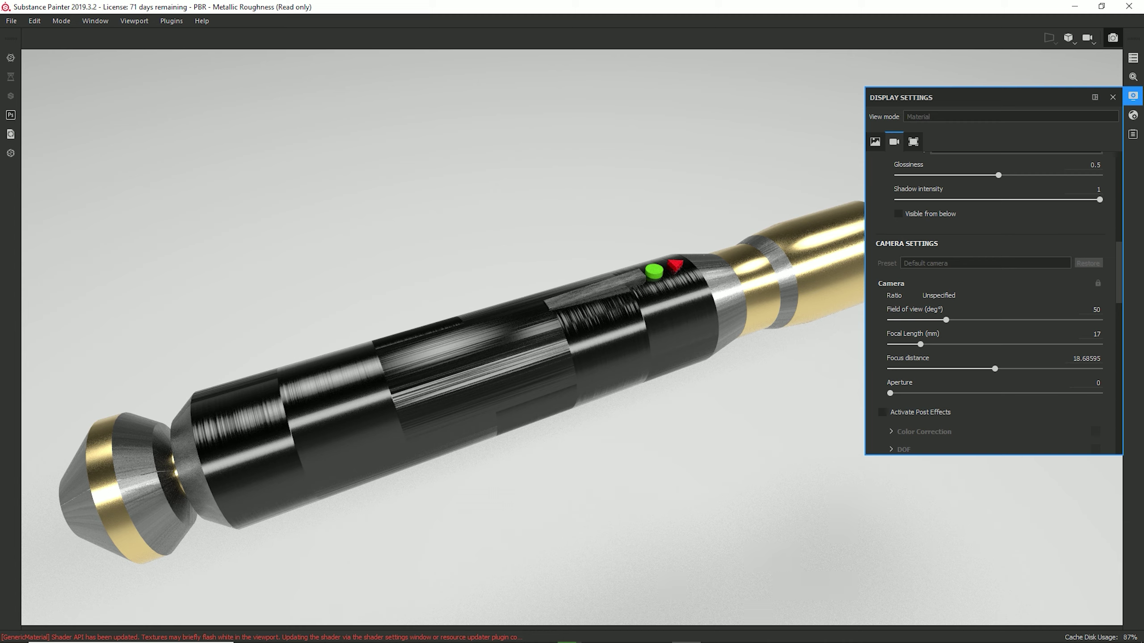
- Lower the Environment Exposure to -0.53 EV
scroll(995, 302, "up", 10)
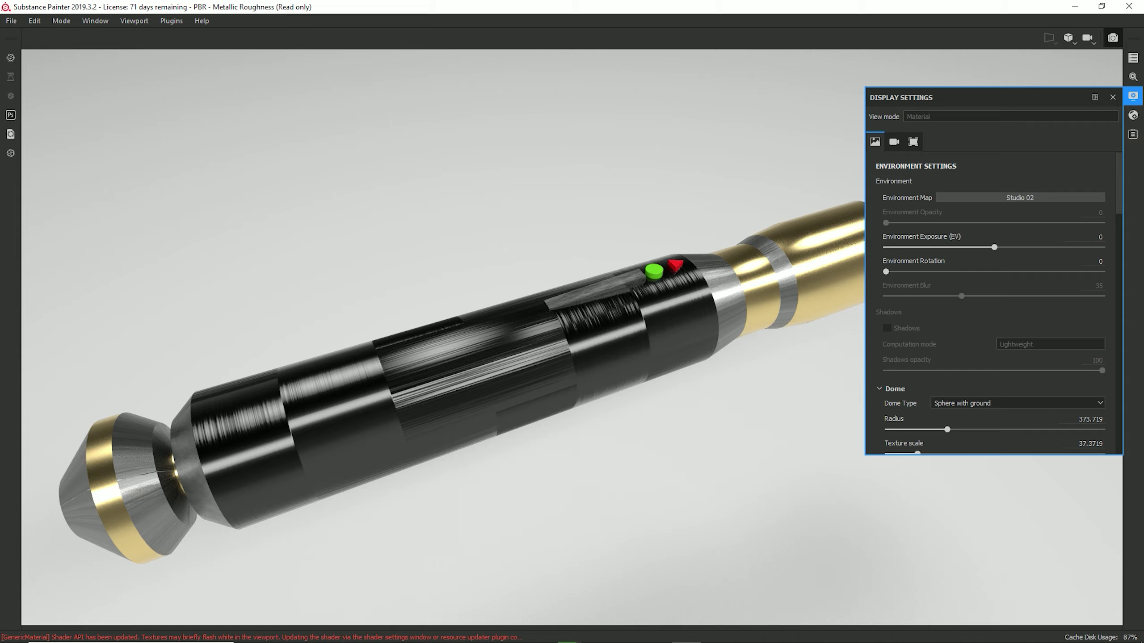
left_click(992, 247)
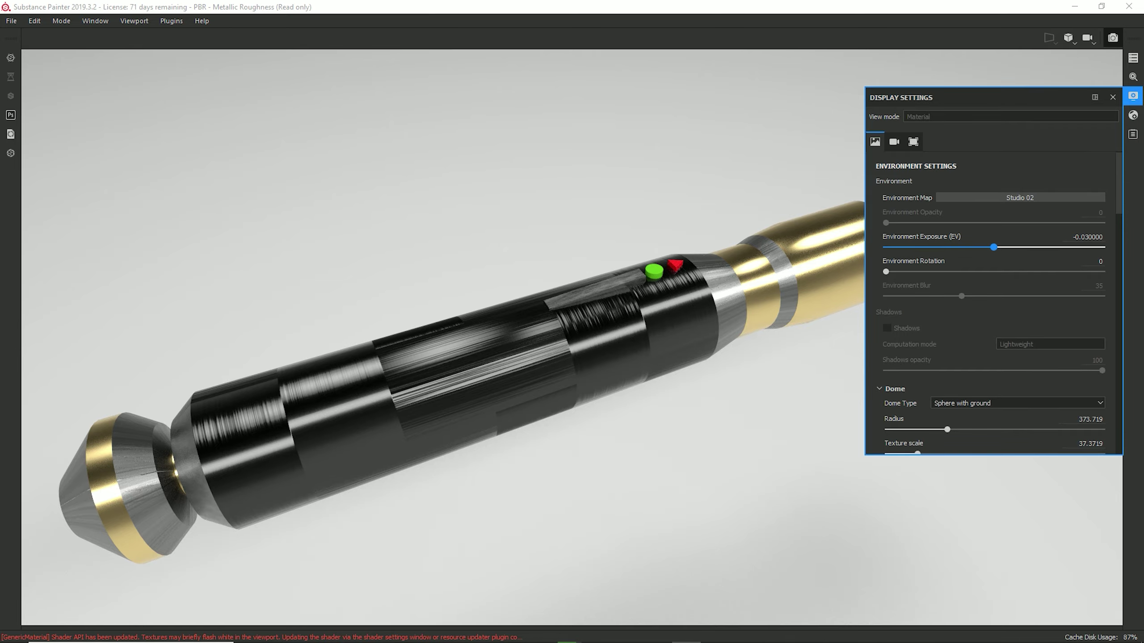
left_click_drag(992, 247, 987, 247)
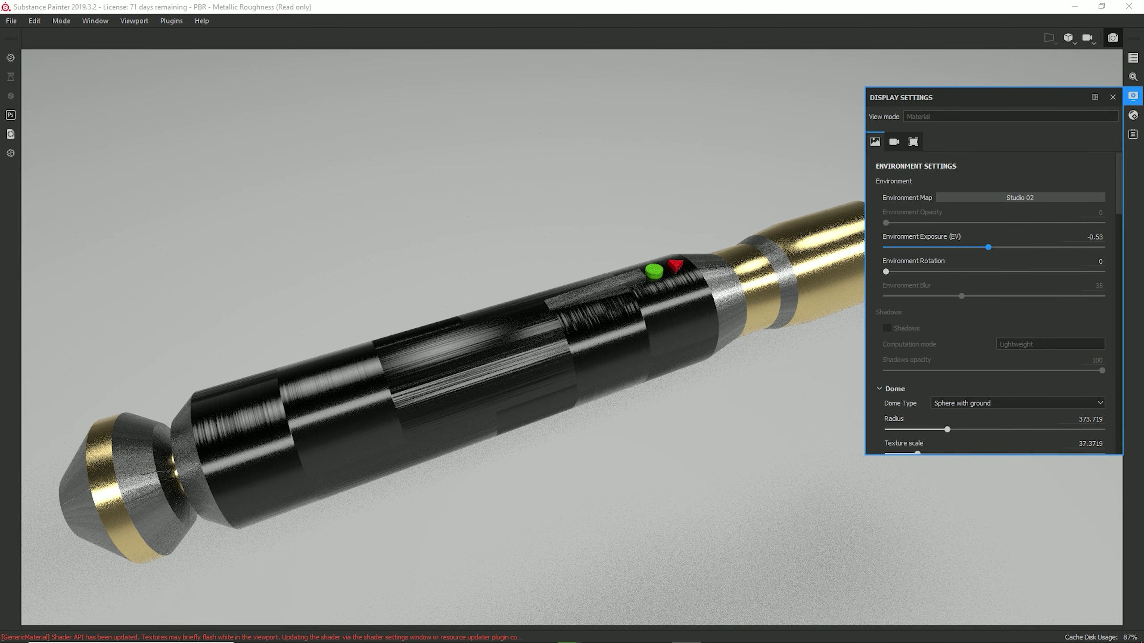
- Set the Environment Rotation to 311 to reposition the studio reflections on the hilt
left_click_drag(885, 271, 1054, 272)
middle_click_drag(496, 361, 469, 363, "alt")
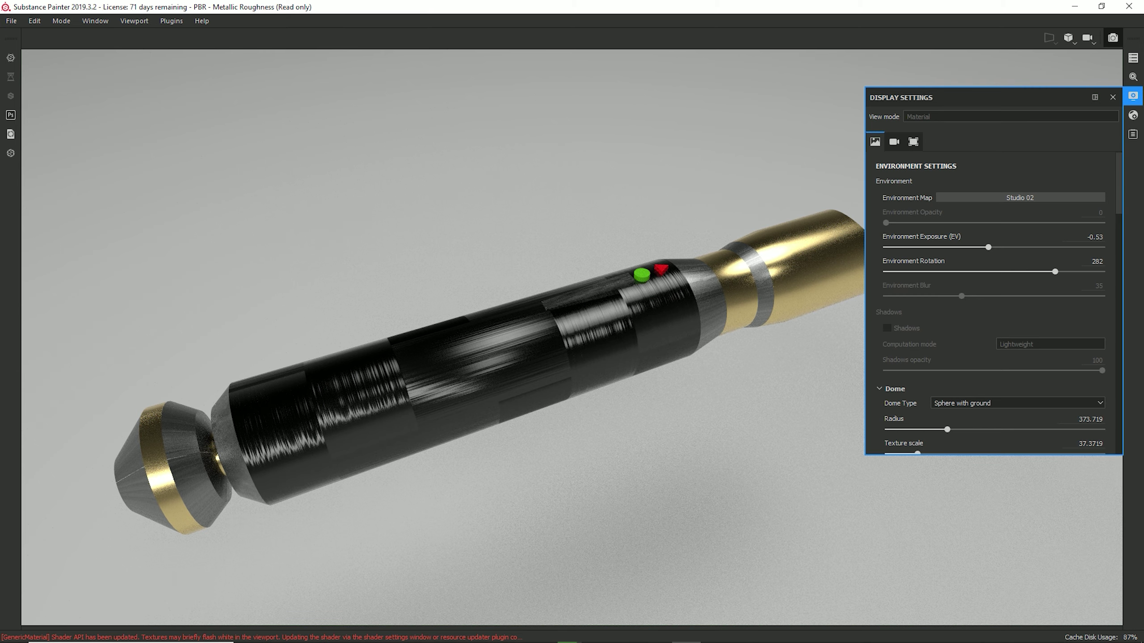
mouse_move(1055, 271)
left_mouse_down()
mouse_move(1084, 272)
mouse_move(1073, 271)
left_mouse_up()
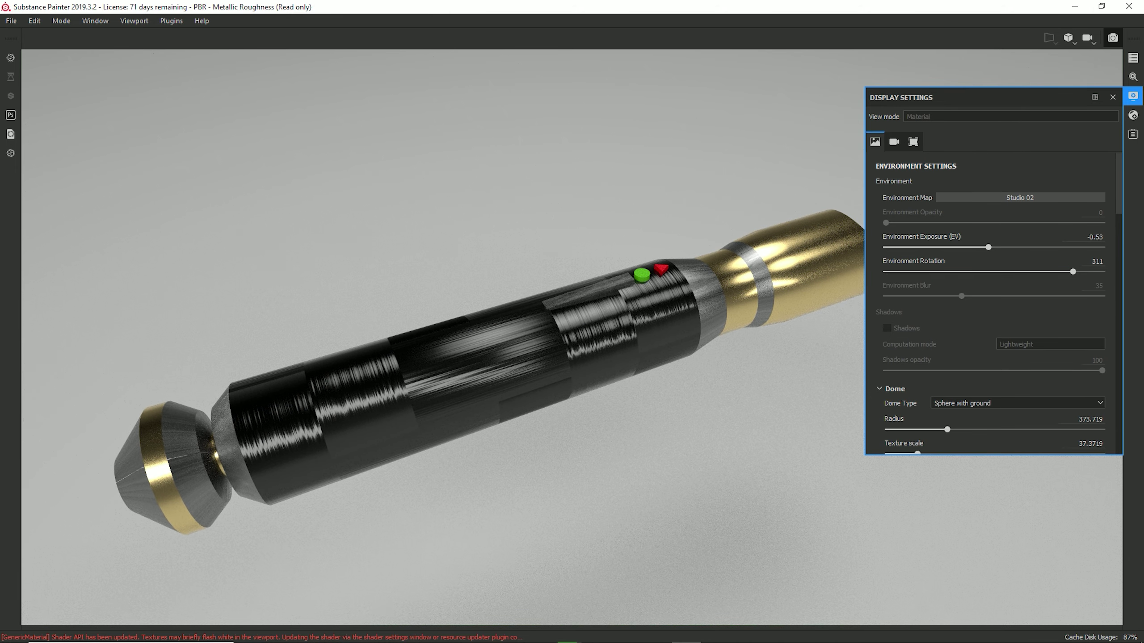
left_click_drag(488, 360, 498, 373, "alt")
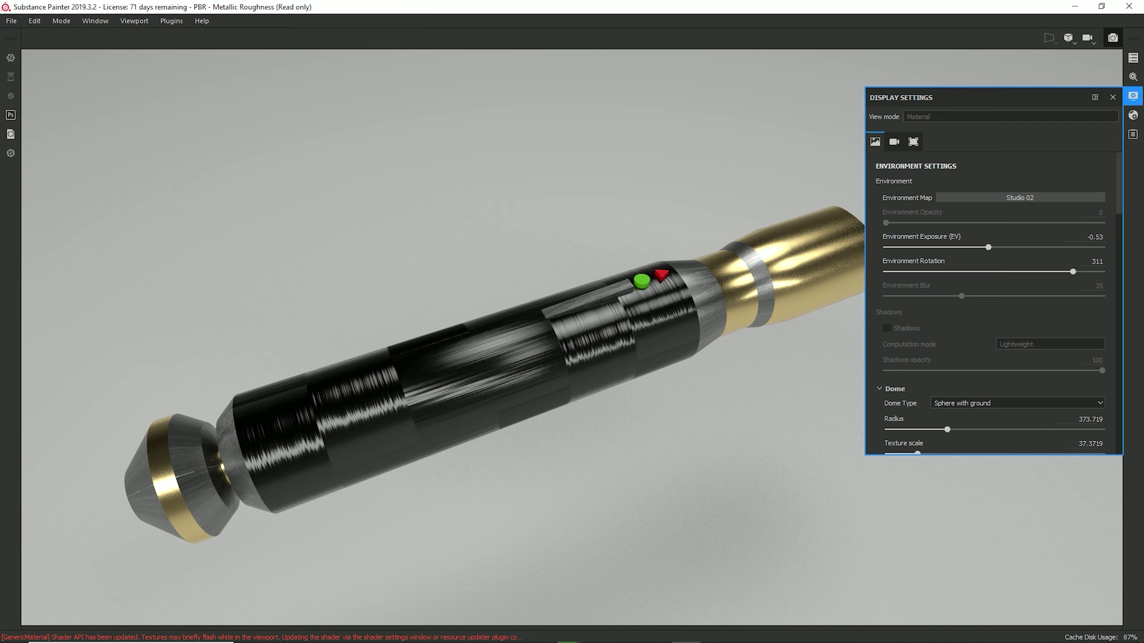
- Adjust the camera's field of view to 45 degrees so the hilt is framed more closely
scroll(991, 302, "down", 6)
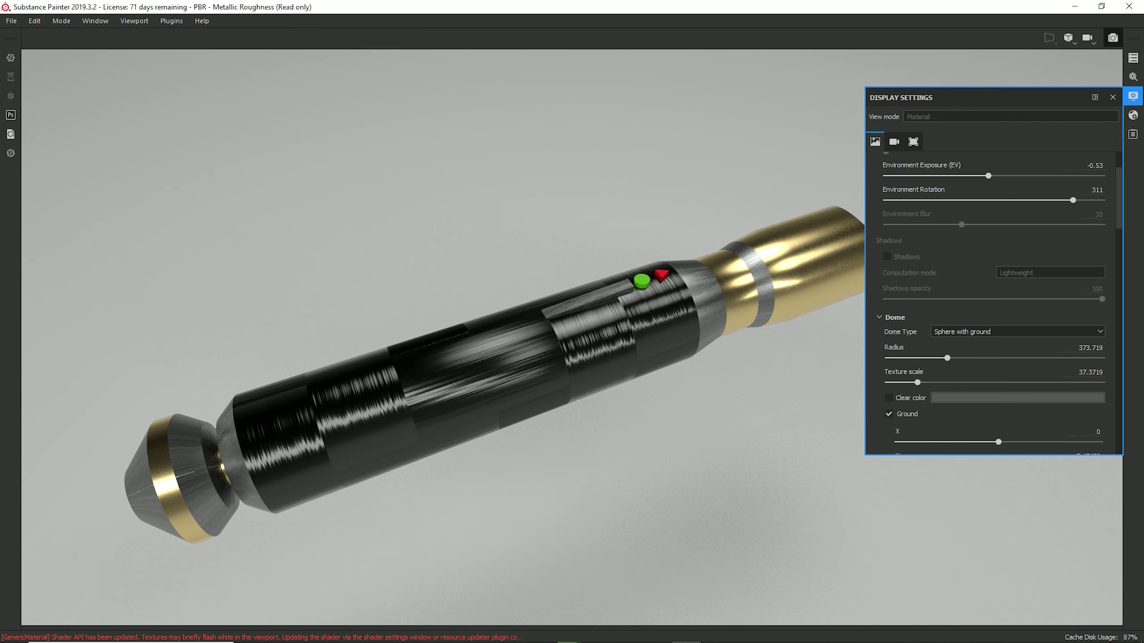
scroll(998, 303, "down", 8)
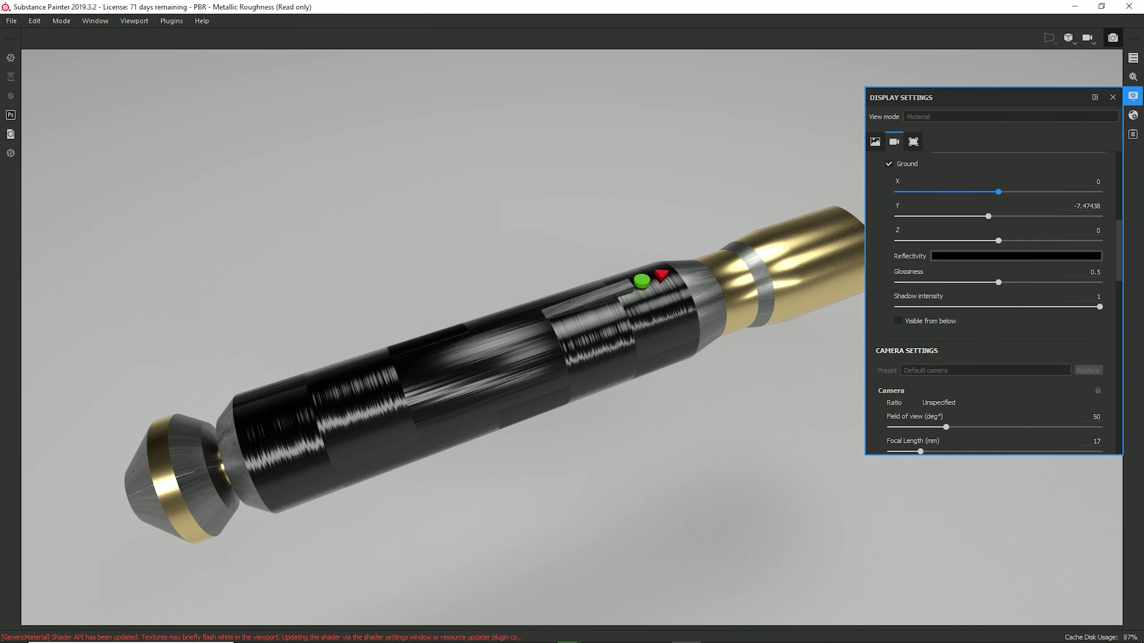
scroll(999, 302, "down", 10)
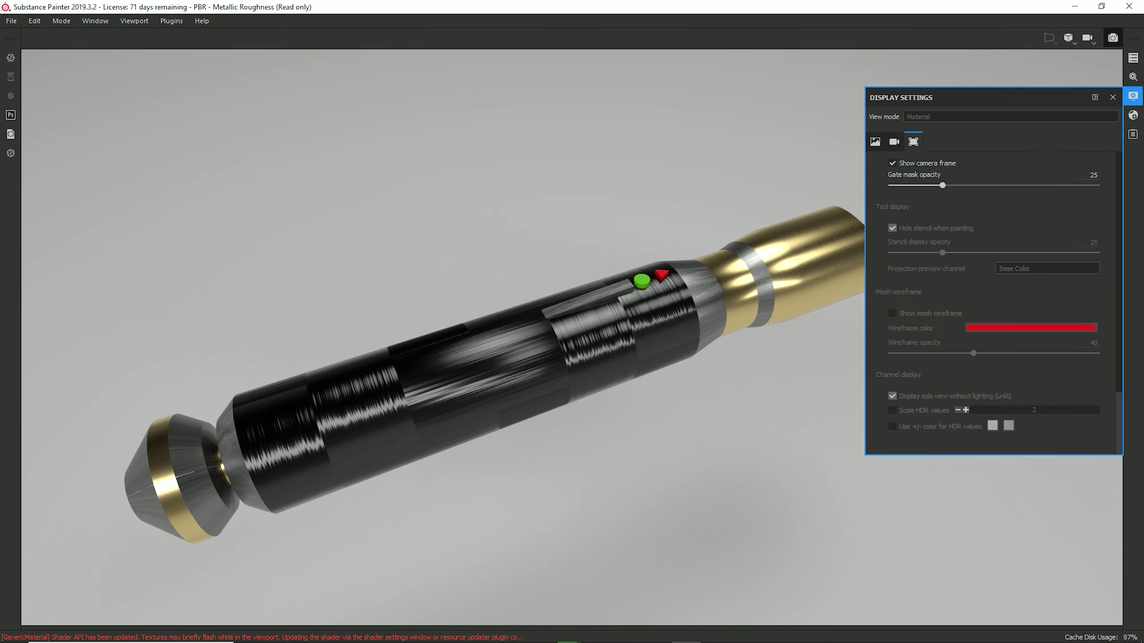
scroll(995, 302, "up", 10)
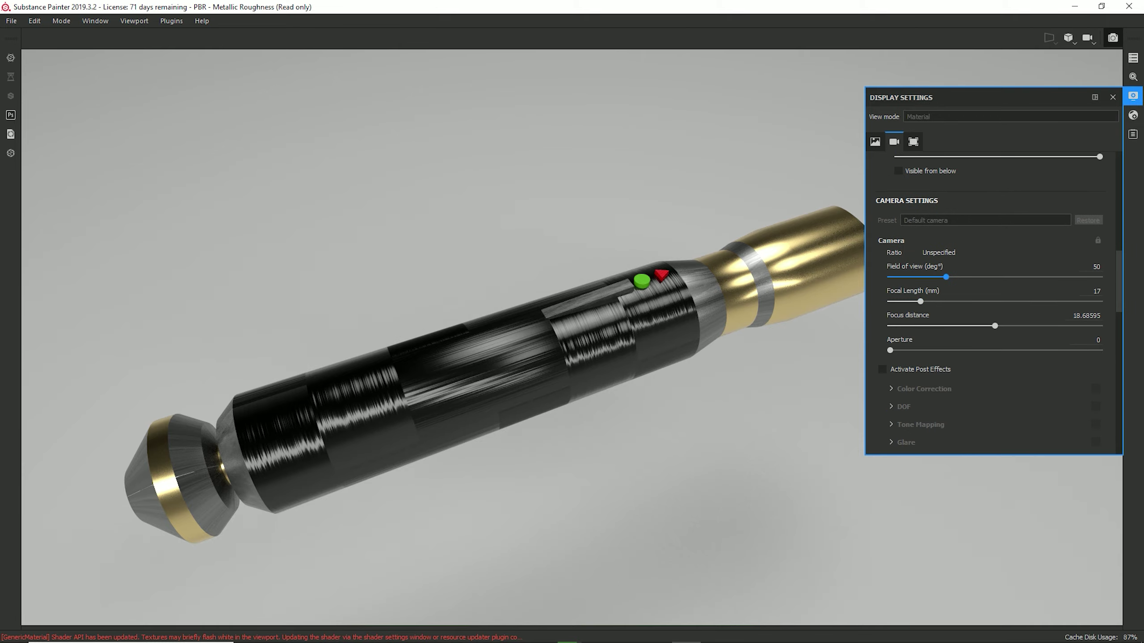
left_click_drag(947, 277, 978, 277)
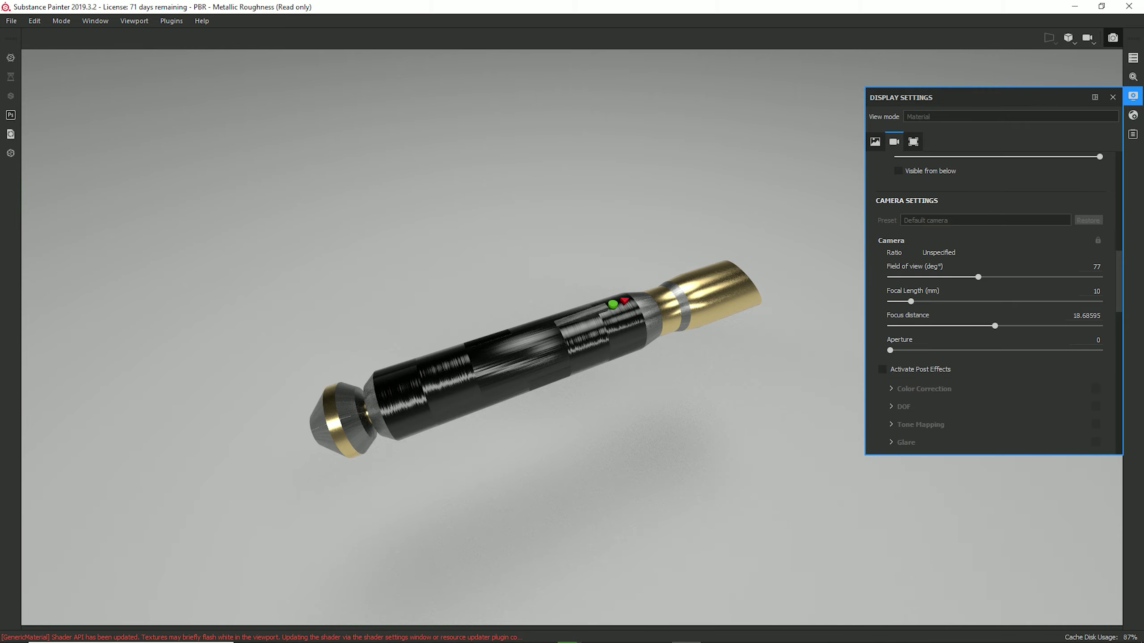
left_click_drag(978, 277, 978, 277)
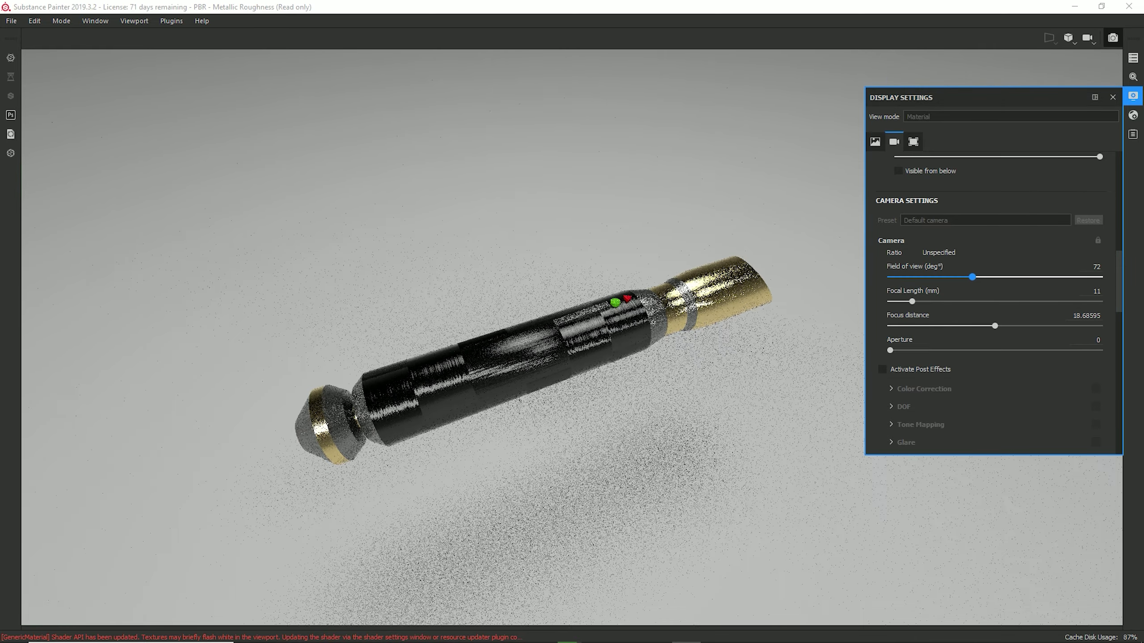
left_click_drag(972, 277, 940, 276)
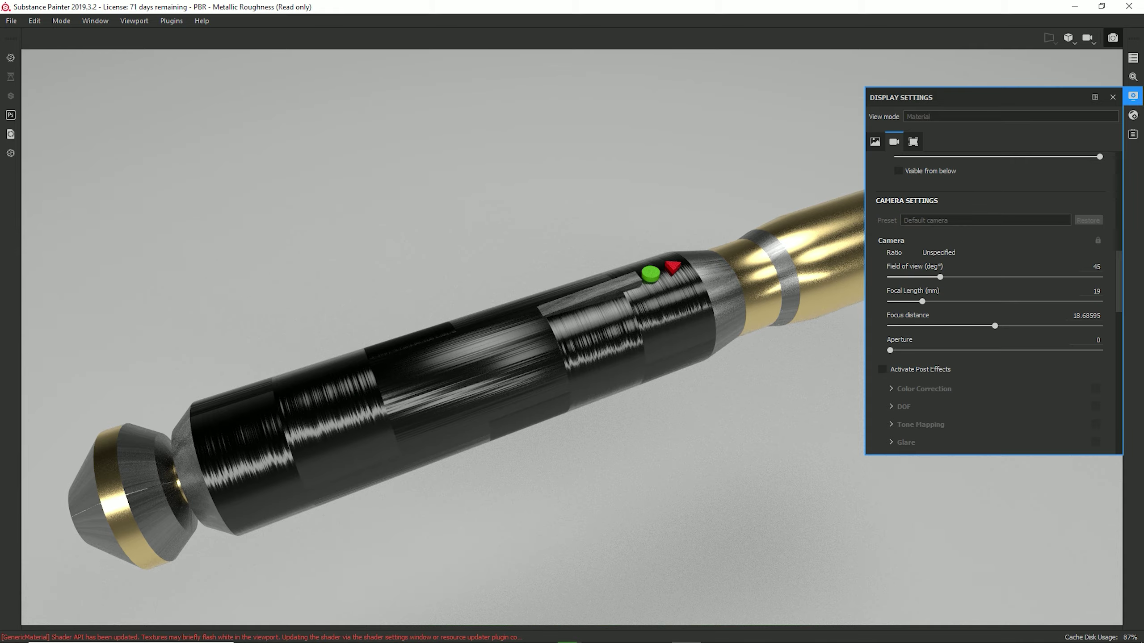
mouse_move(994, 325)
left_mouse_down()
mouse_move(984, 326)
mouse_move(993, 326)
left_mouse_up()
scroll(994, 304, "up", 10)
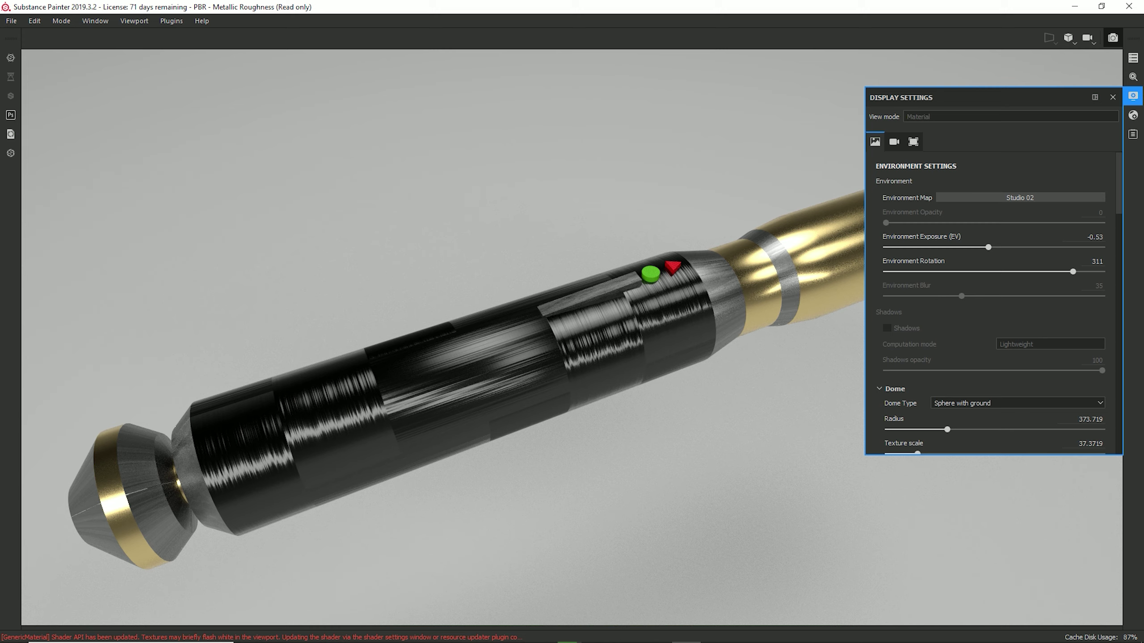
- Raise the maximum Iray rendering time to 1 minute in the renderer settings
left_click(1133, 116)
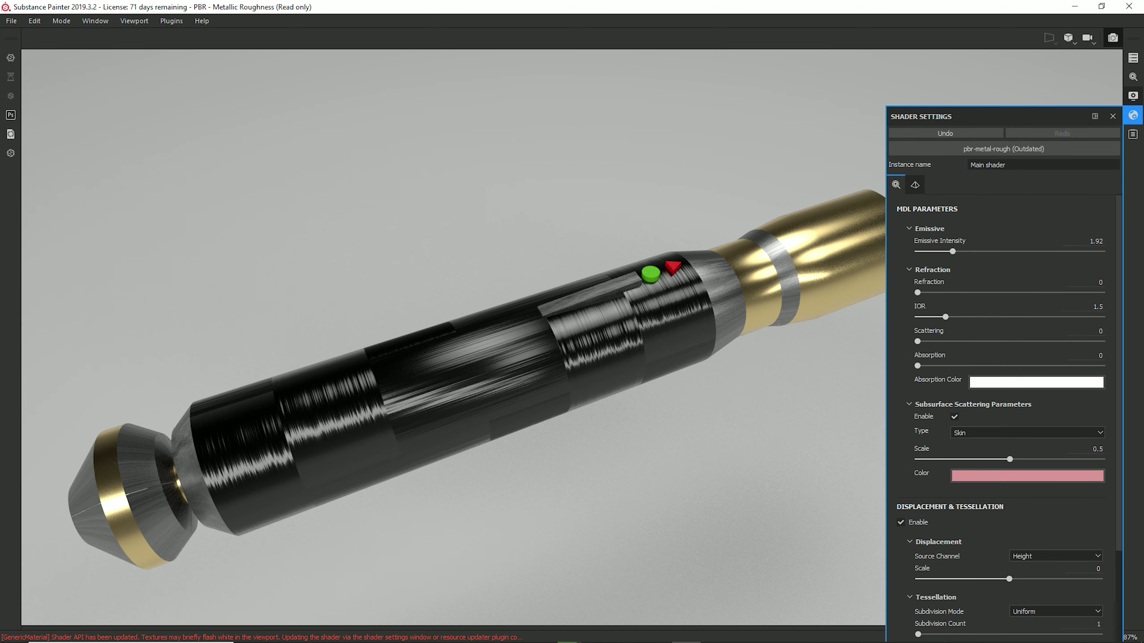
left_click(1133, 96)
left_click(1133, 77)
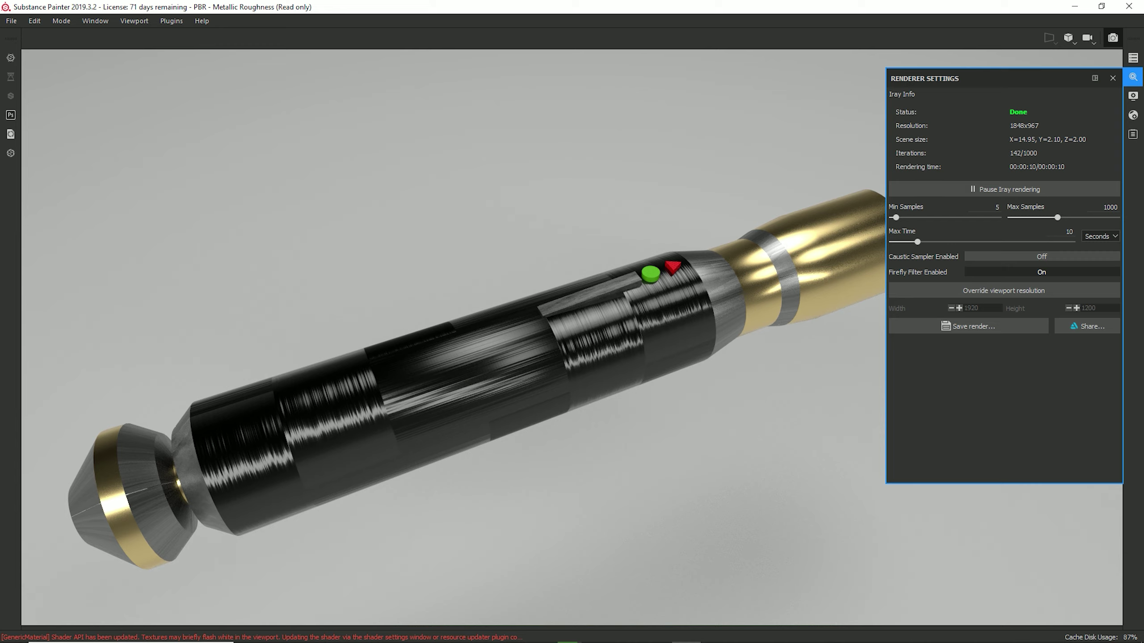
left_click(1069, 232)
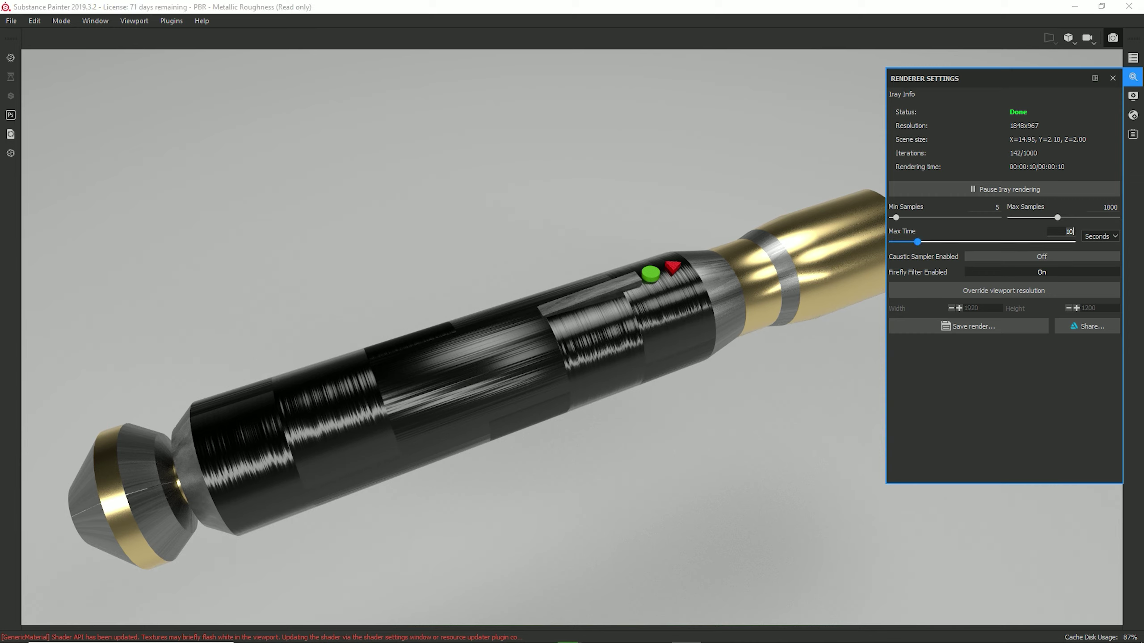
key("BackSpace")
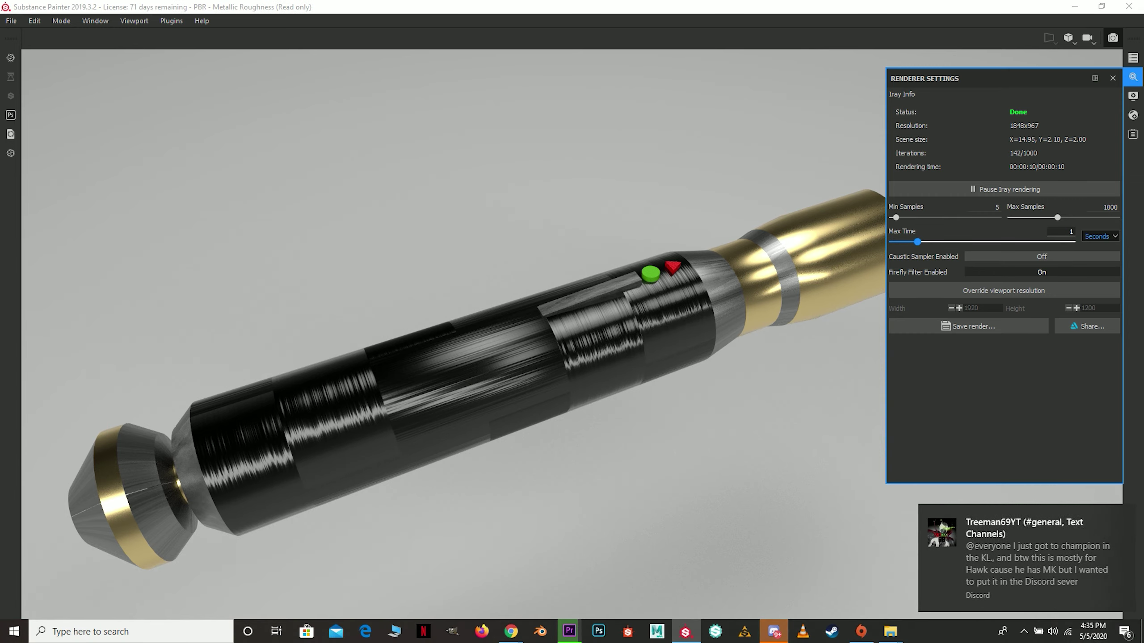
left_click(1100, 236)
left_click(1094, 254)
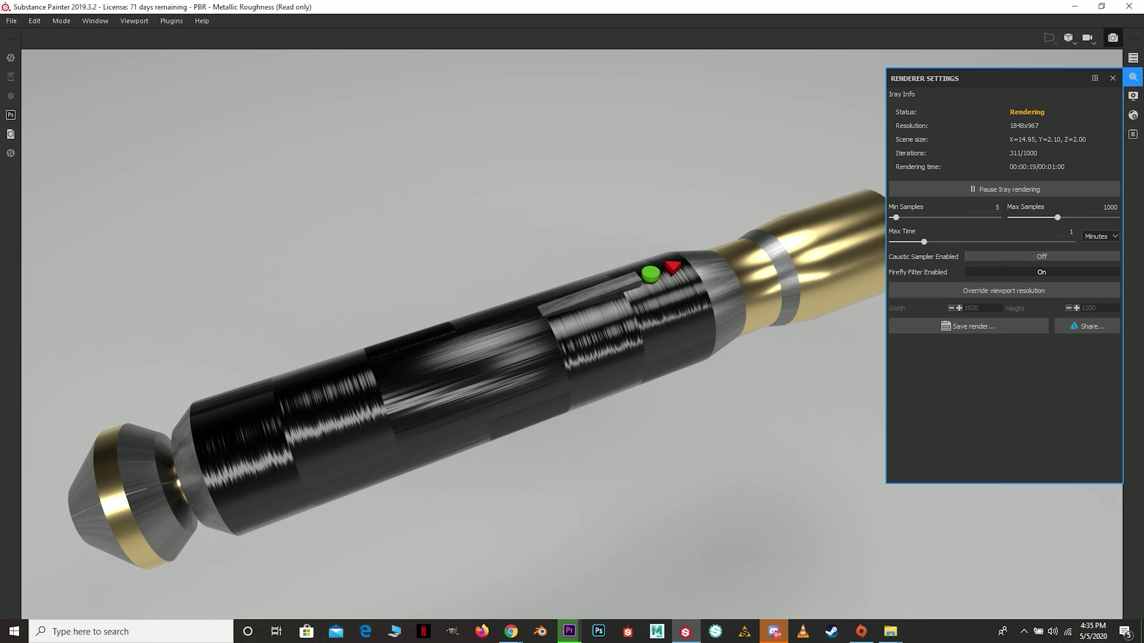
- Quit Discord from the system tray to stop its notifications, and dismiss the hidden-icons list
left_click(1024, 632)
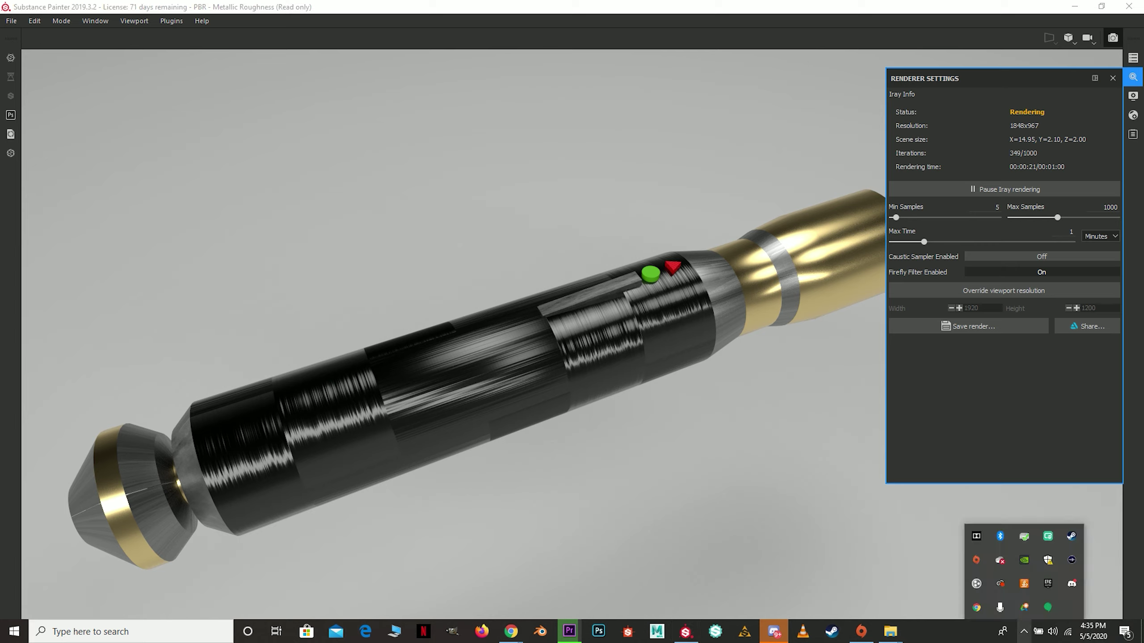
right_click(1024, 632)
left_click(1024, 631)
left_click(1024, 631)
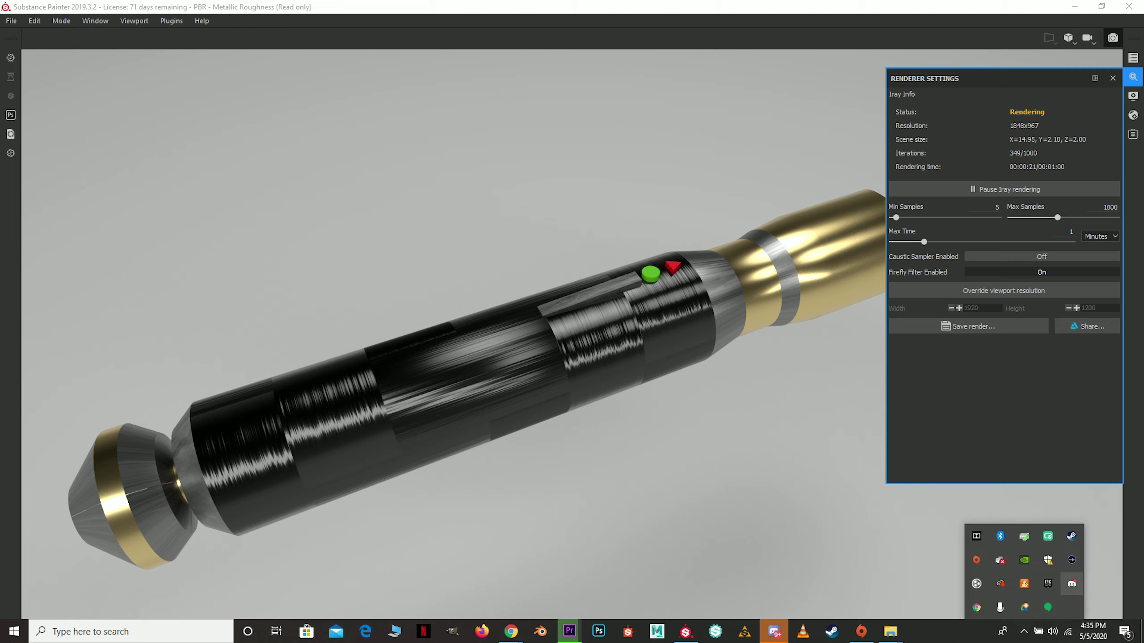
right_click(1072, 590)
left_click(1067, 579)
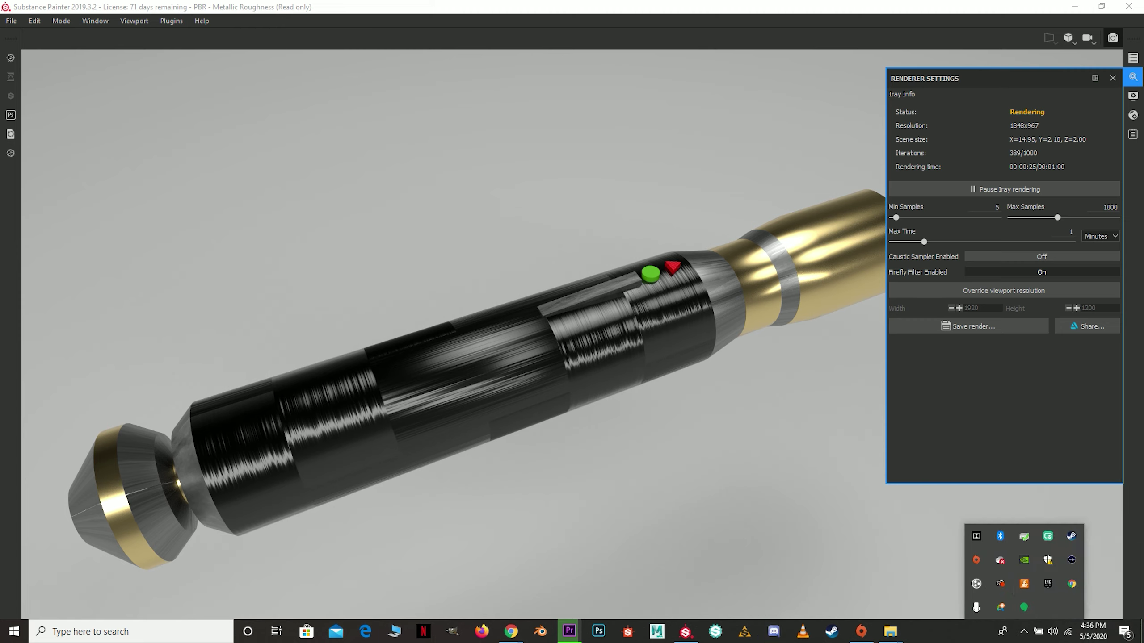
left_click(1004, 419)
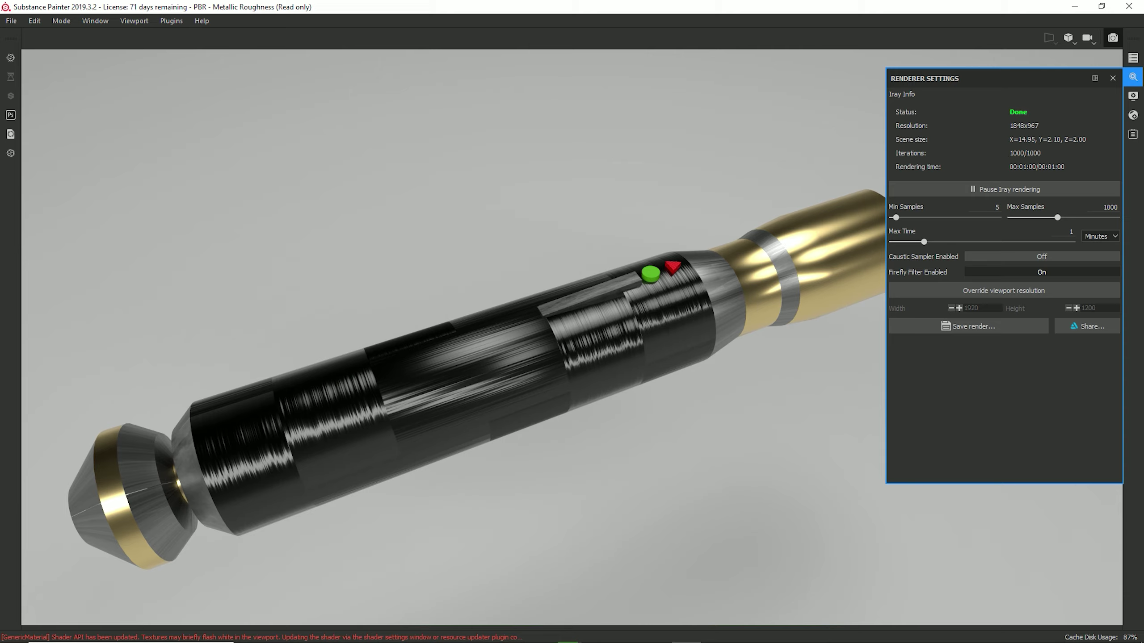
- Save the finished Iray render to the Desktop as a JPEG named "Lightsaber Render" and close the renderer settings
left_click(1112, 78)
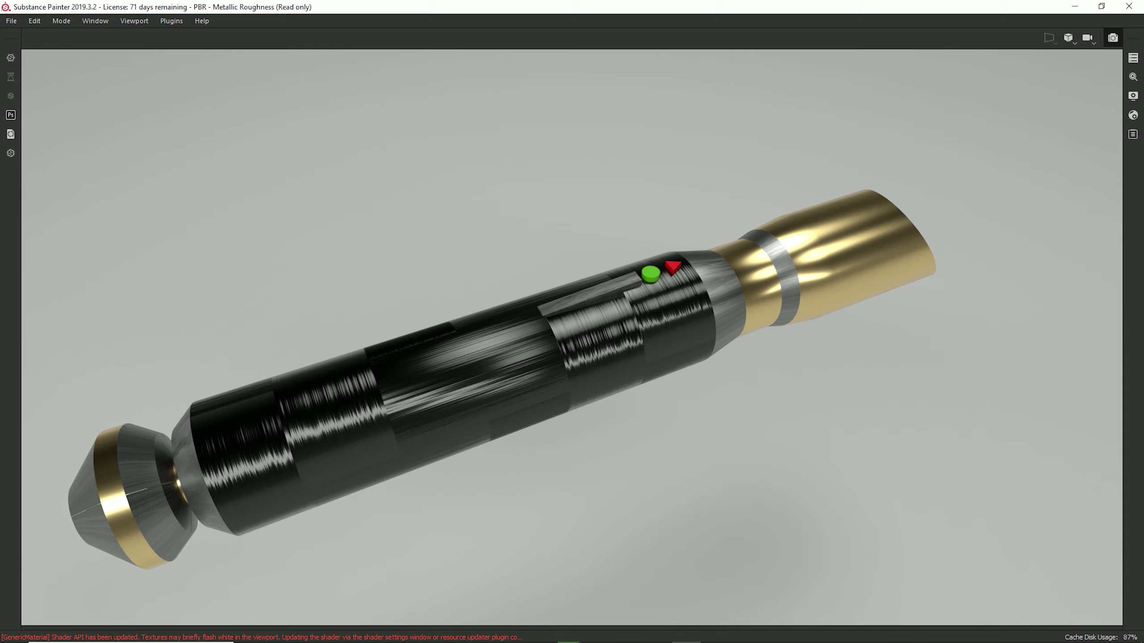
left_click(1134, 58)
left_click(1133, 77)
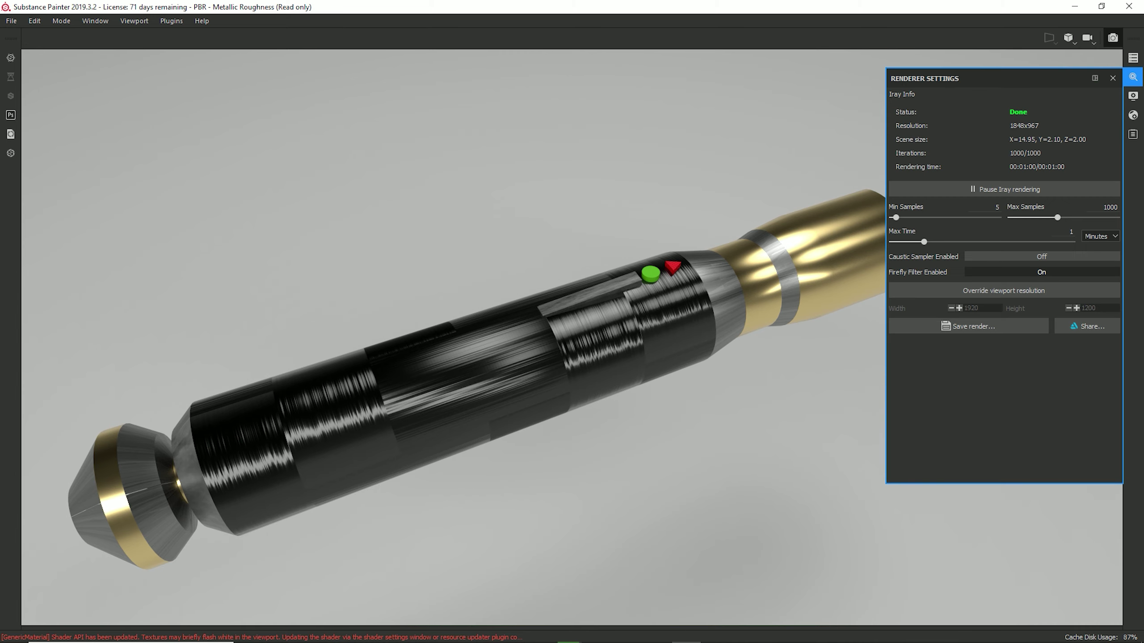
left_click(969, 327)
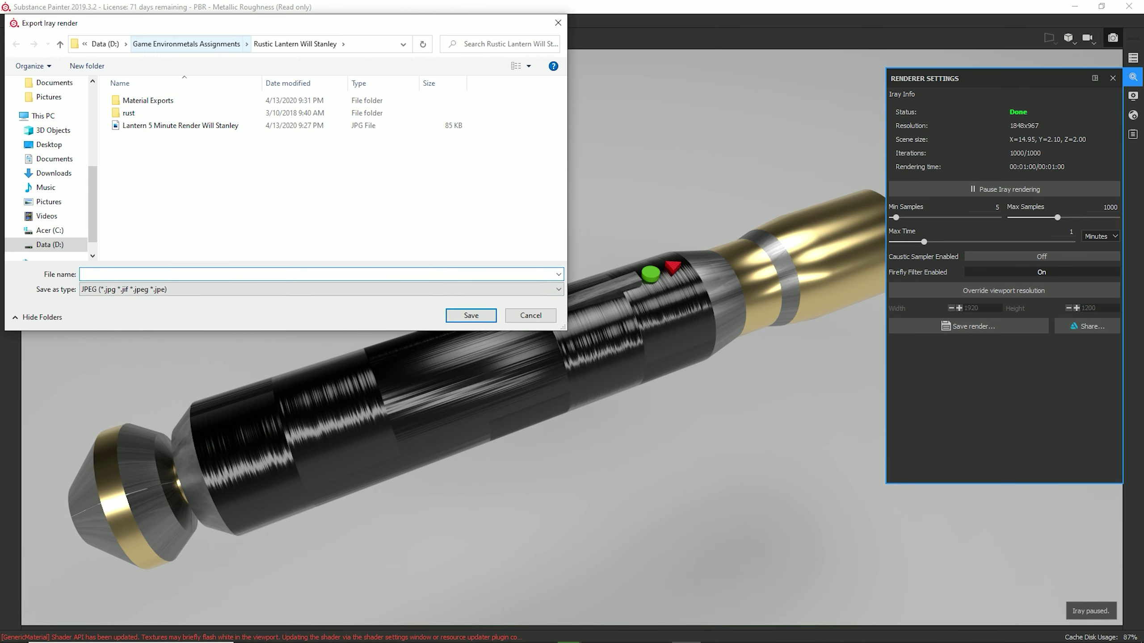
scroll(49, 121, "up", 6)
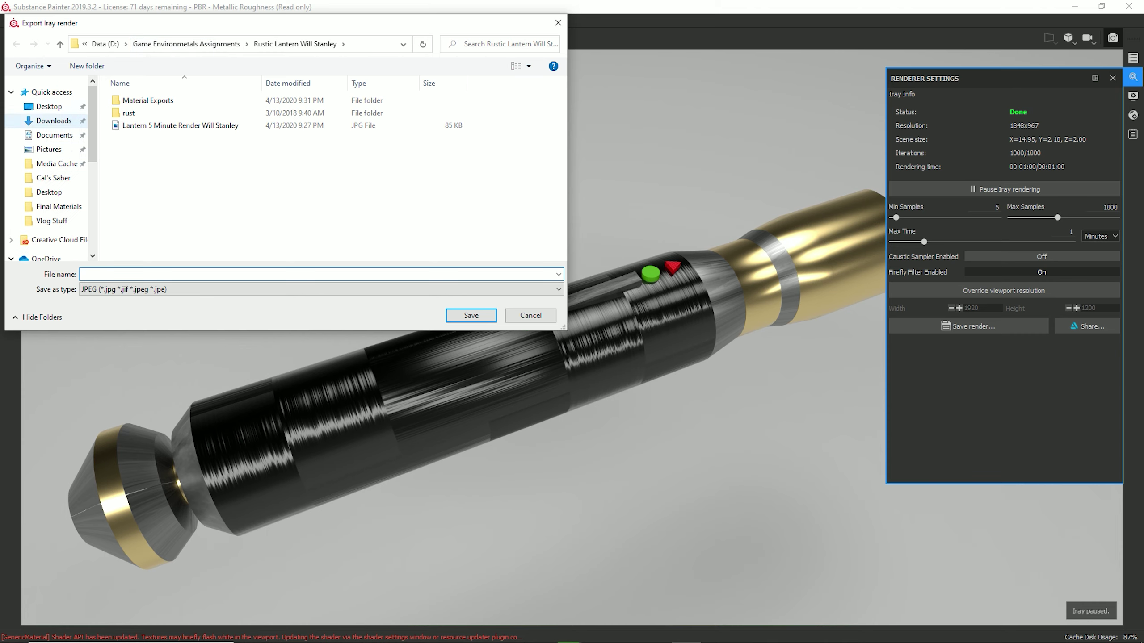
left_click(48, 106)
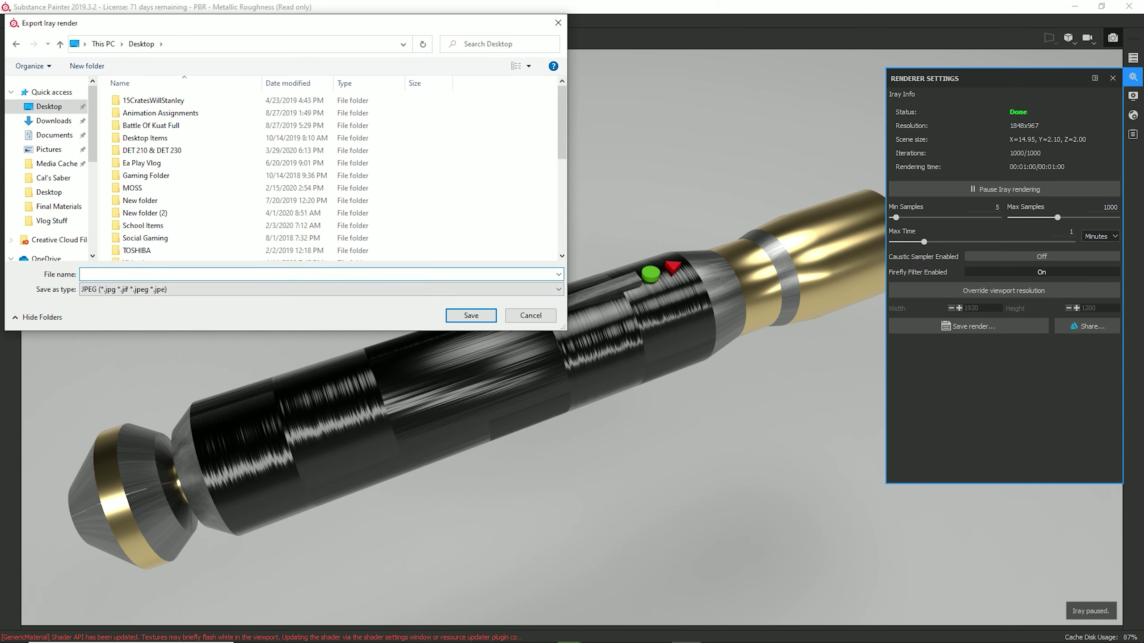
type("Lightsaber Render")
key("Return")
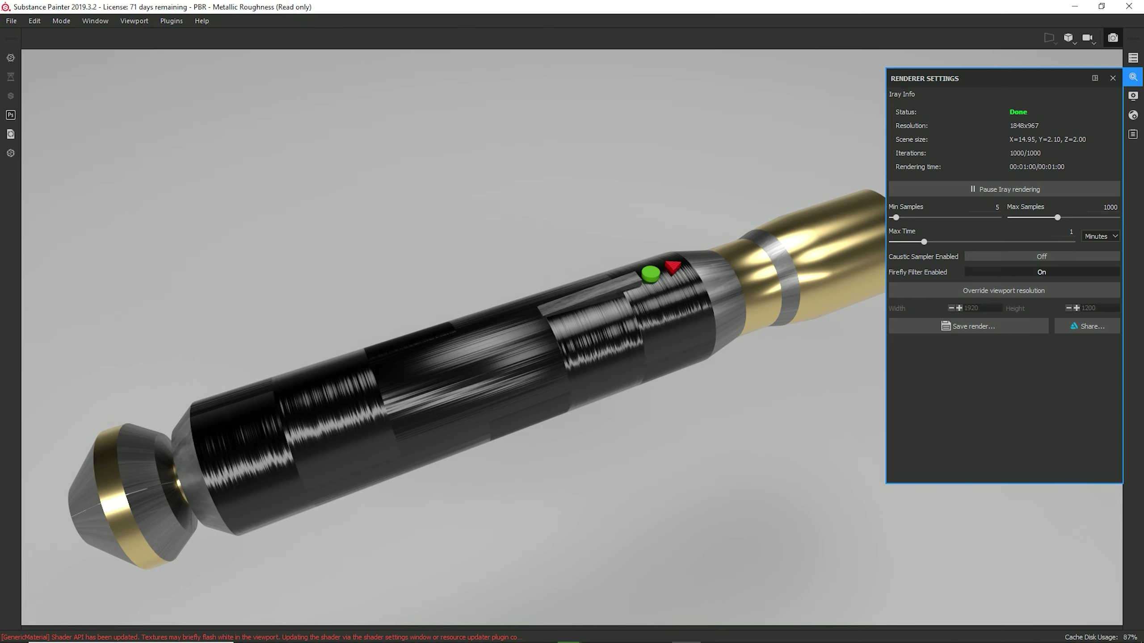
left_click(1112, 77)
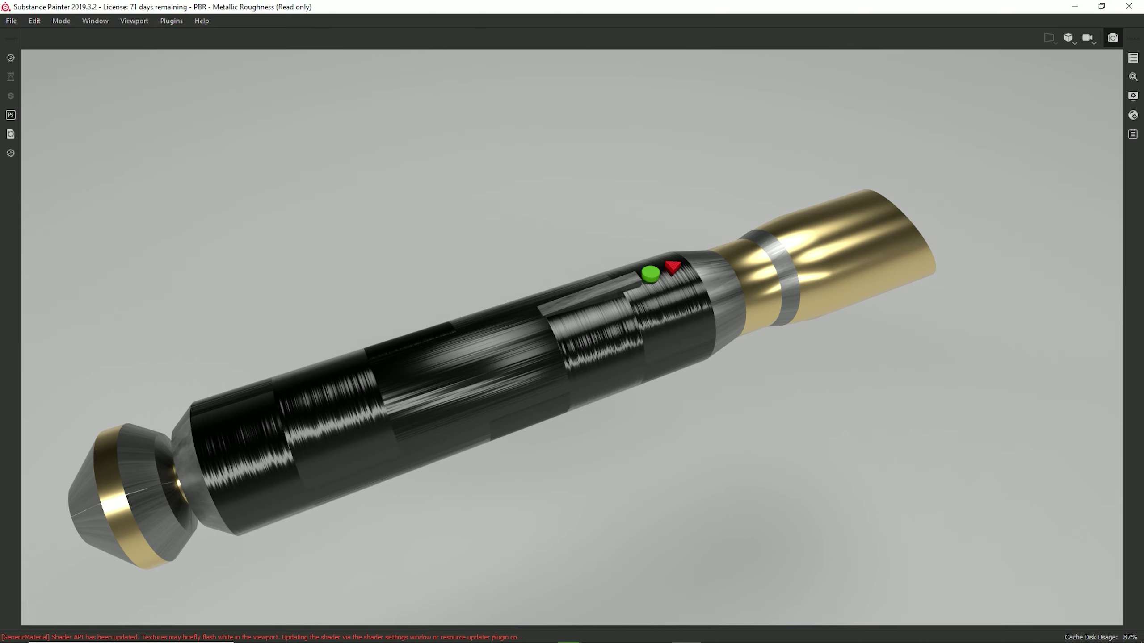